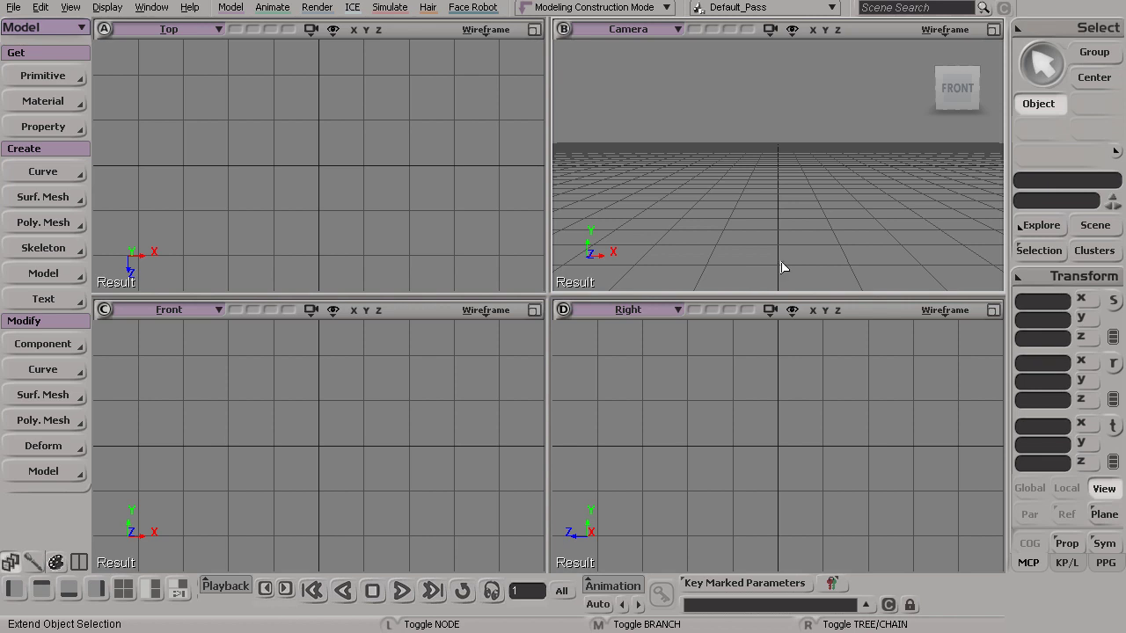
Step: Maximize the Camera viewport and orbit it to look down across the empty grid
{"action": "left_click", "coordinate": [993, 30]}
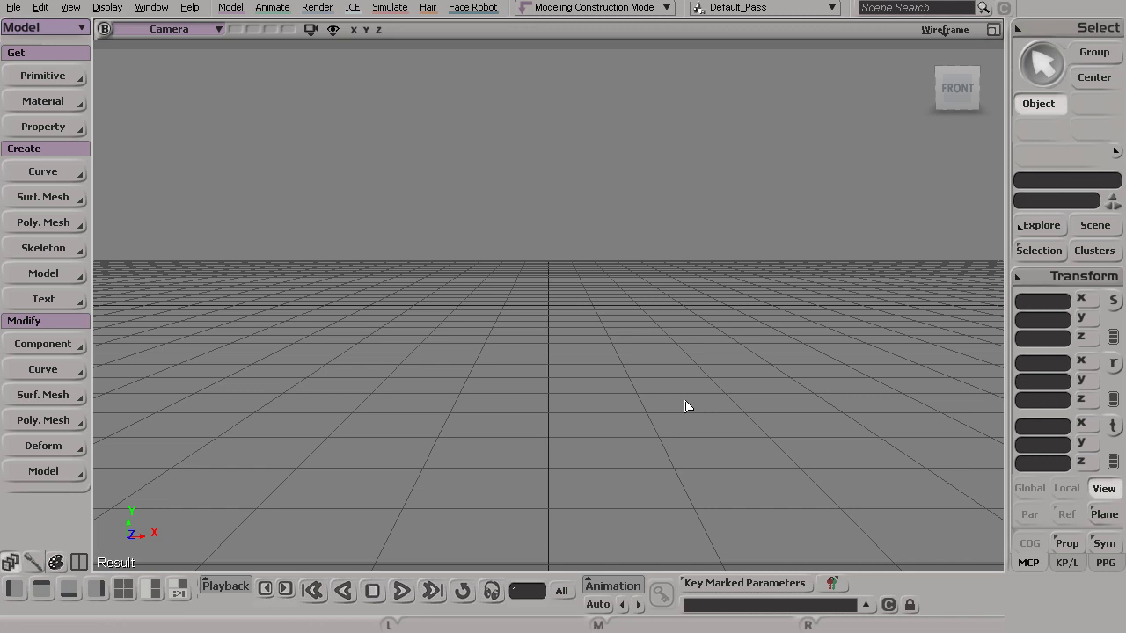
{"action": "key", "text": "s"}
{"action": "left_click_drag", "start_coordinate": [688, 411], "coordinate": [496, 344]}
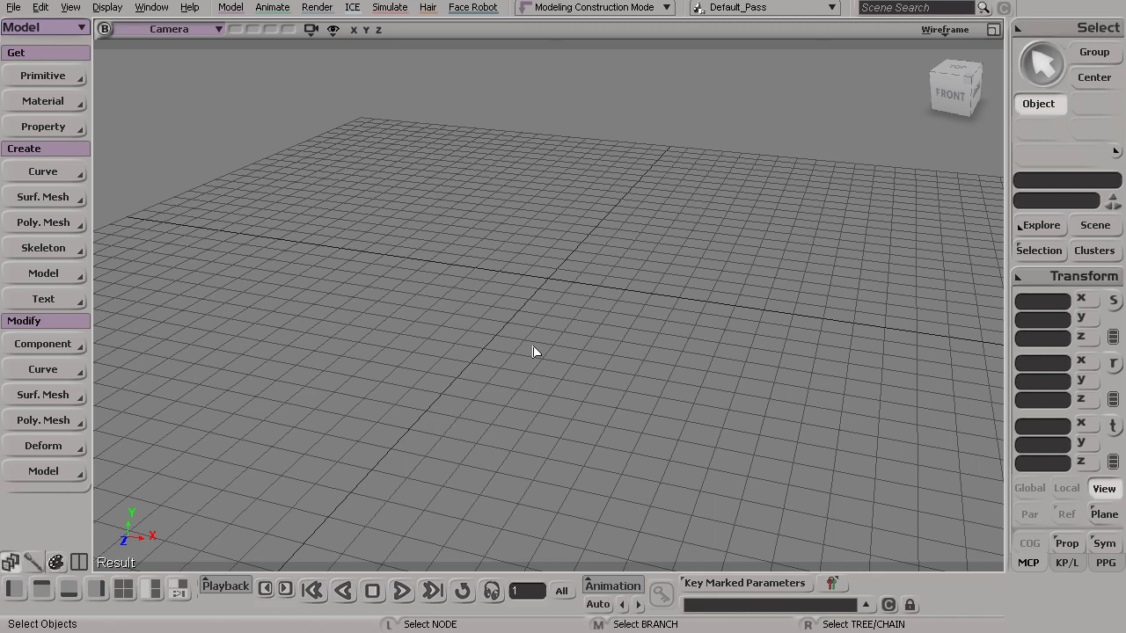
{"action": "key", "text": "s"}
{"action": "left_click_drag", "start_coordinate": [527, 332], "coordinate": [493, 308]}
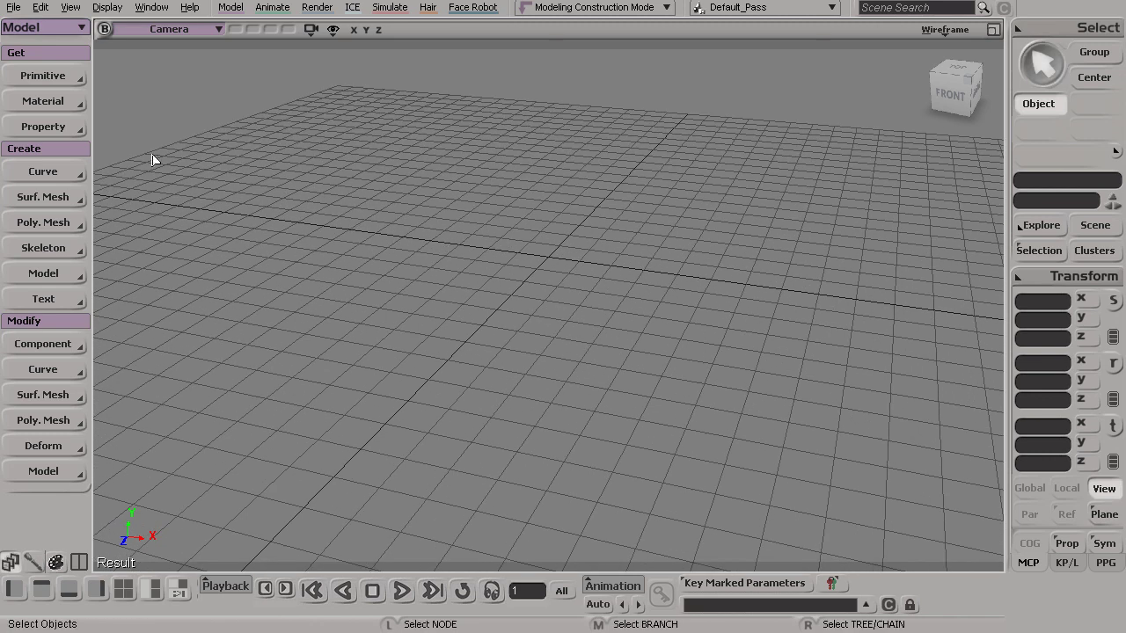
Step: Create a Length-8 cube via Get > Primitive > Polygon Mesh > Cube
{"action": "left_click", "coordinate": [72, 77]}
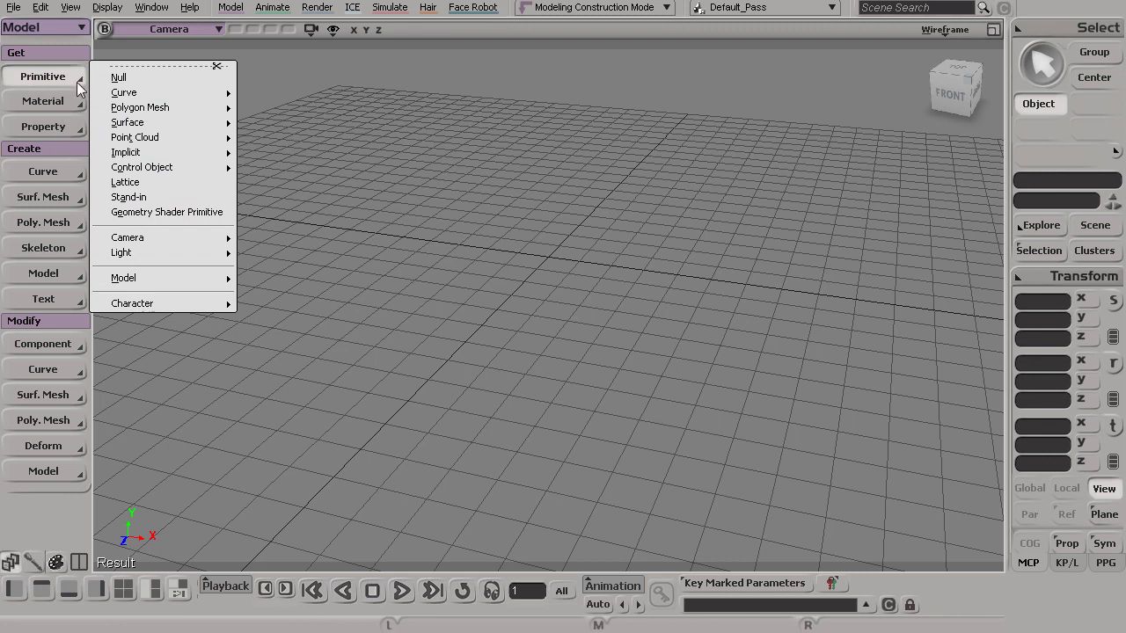
{"action": "mouse_move", "coordinate": [121, 128]}
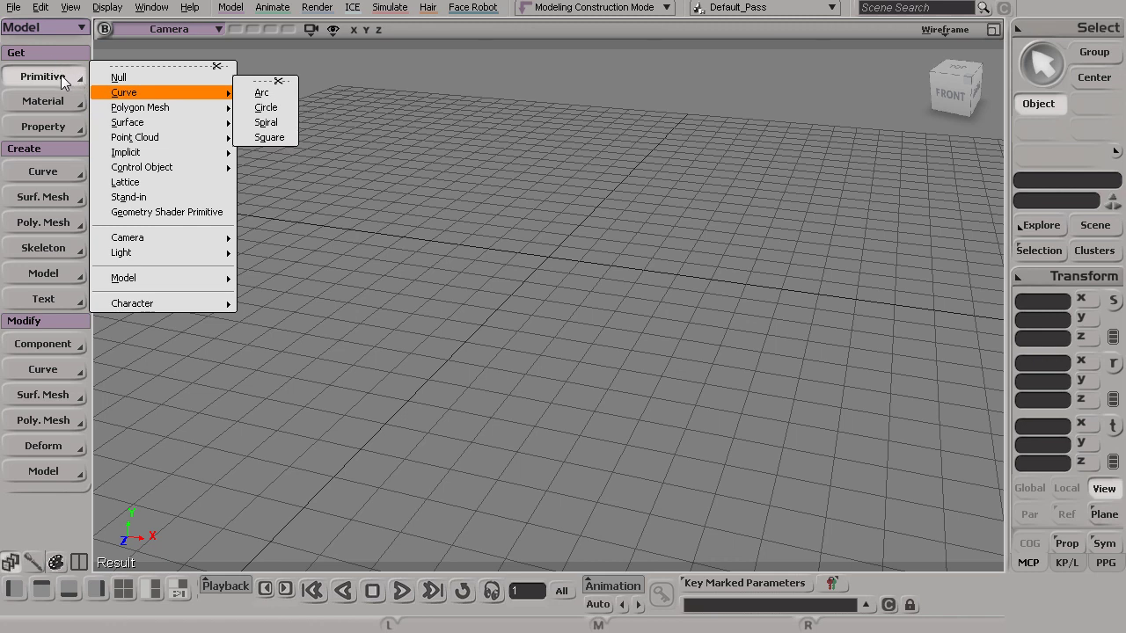
{"action": "mouse_move", "coordinate": [181, 106]}
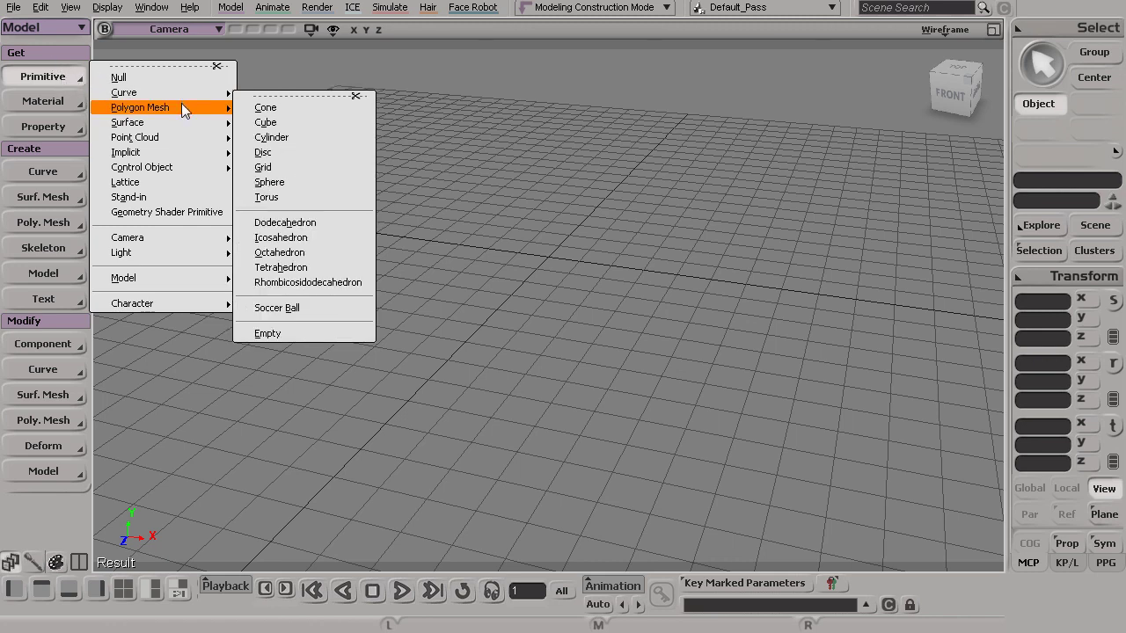
{"action": "left_click", "coordinate": [302, 124]}
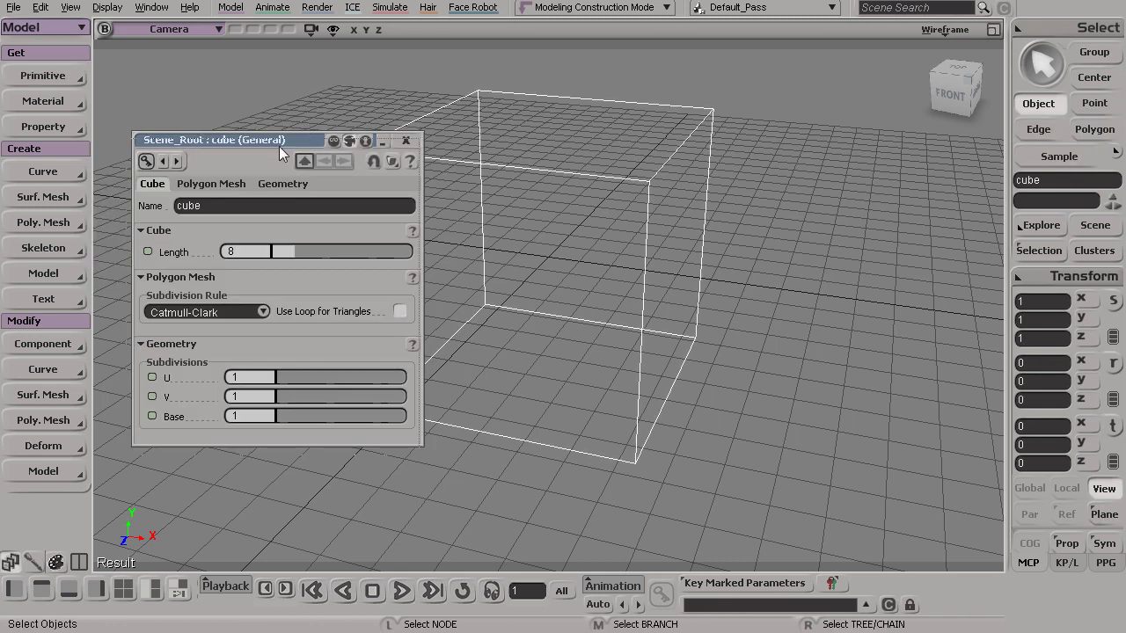
{"action": "left_click_drag", "start_coordinate": [279, 146], "coordinate": [269, 171]}
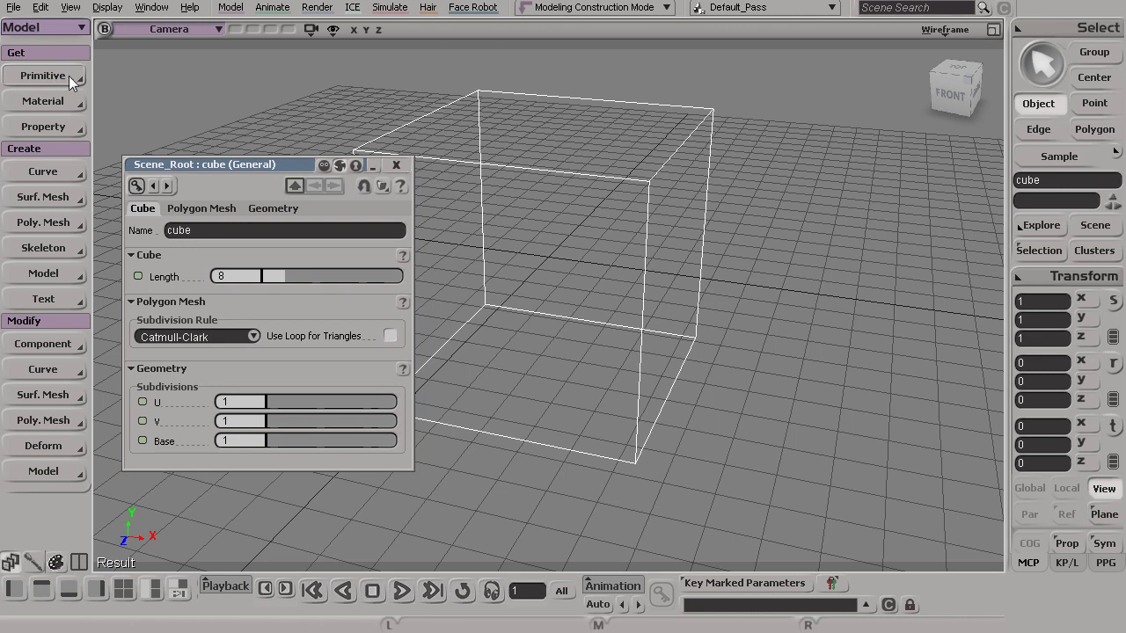
Step: Push the first cube back along Z to about -17
{"action": "left_click", "coordinate": [396, 164]}
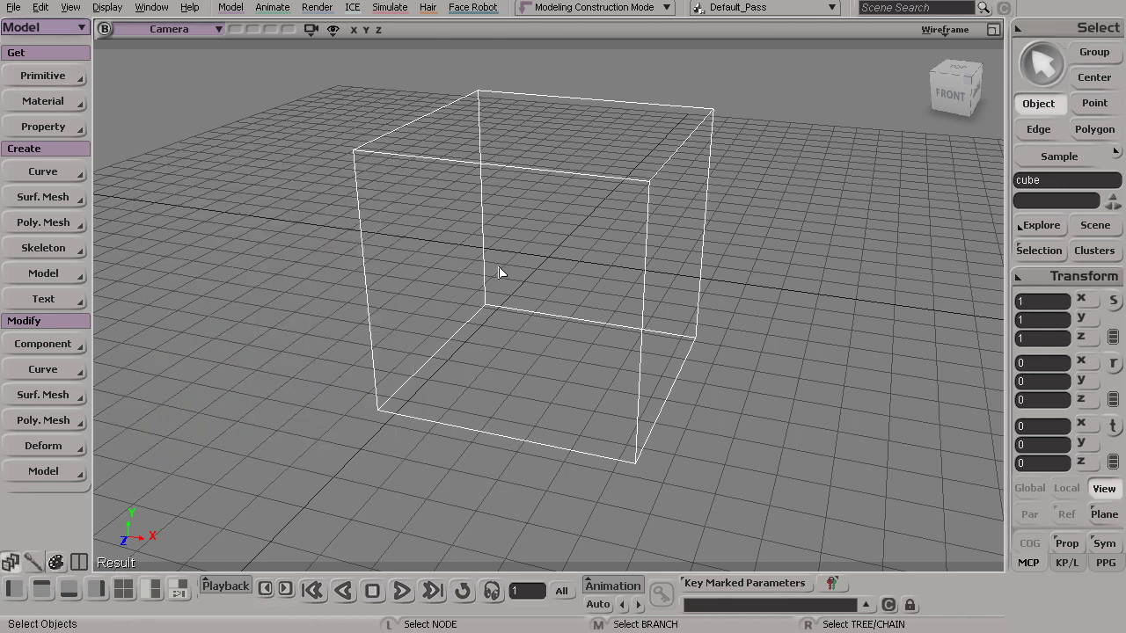
{"action": "key", "text": "v"}
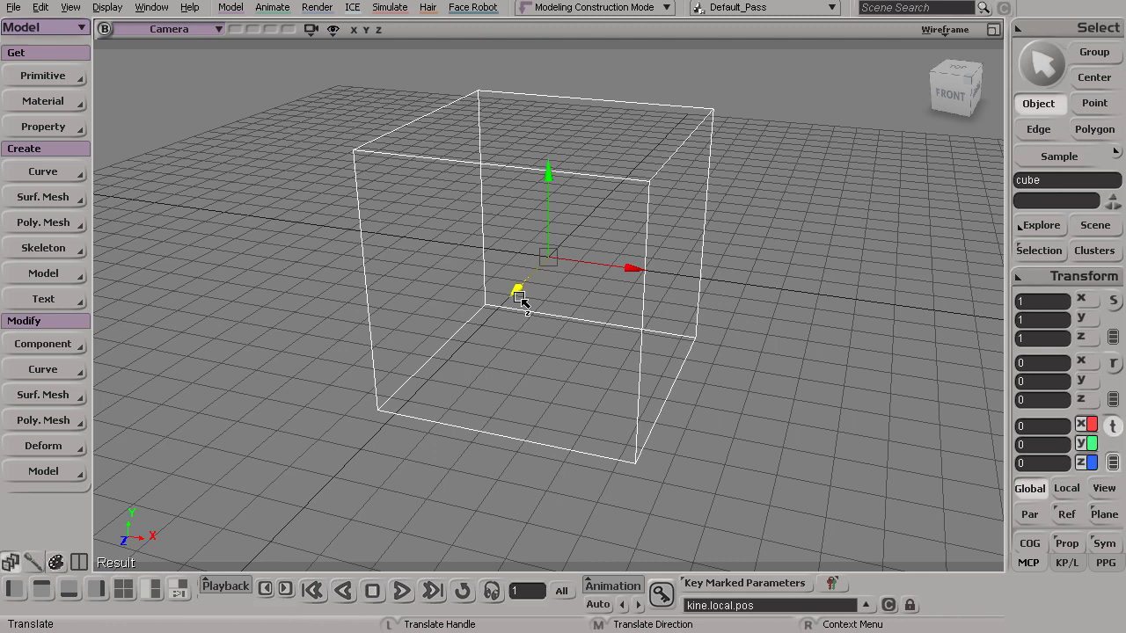
{"action": "left_click_drag", "start_coordinate": [515, 296], "coordinate": [513, 251]}
{"action": "key", "text": "s"}
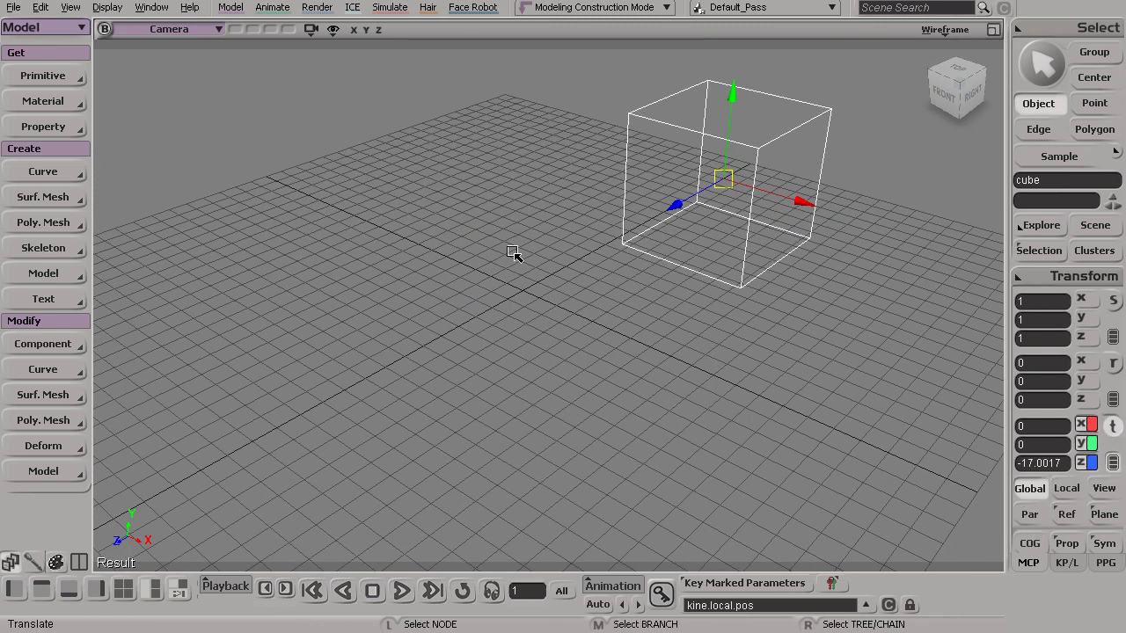
Step: Repeat the Cube command for a new Length-8 cube and delete the original cube
{"action": "middle_click", "coordinate": [46, 75]}
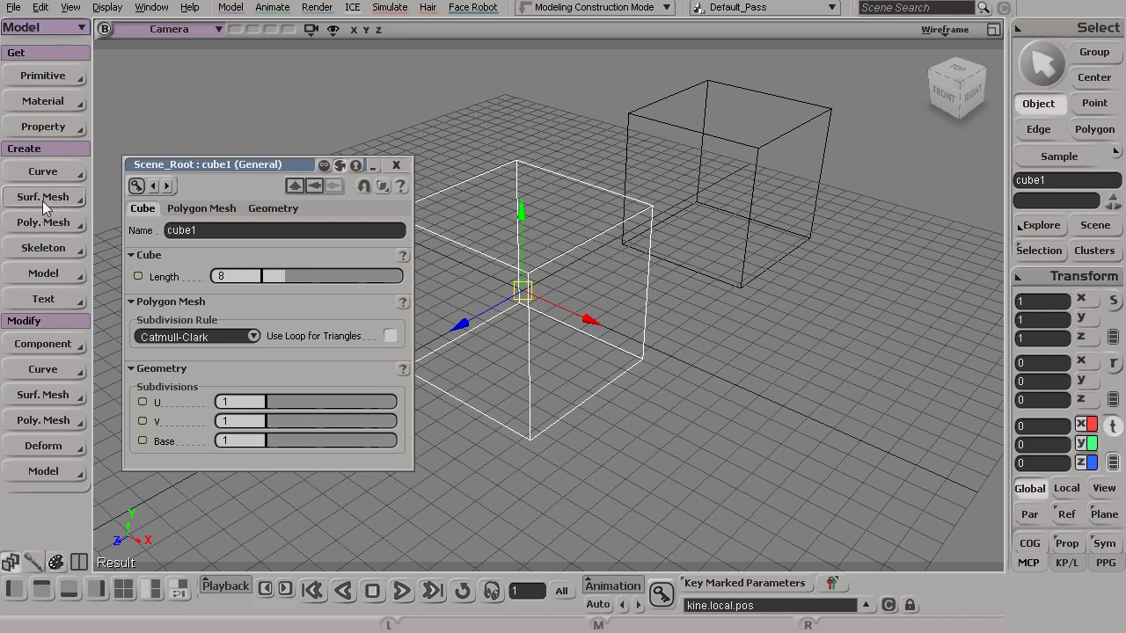
{"action": "left_click", "coordinate": [396, 164]}
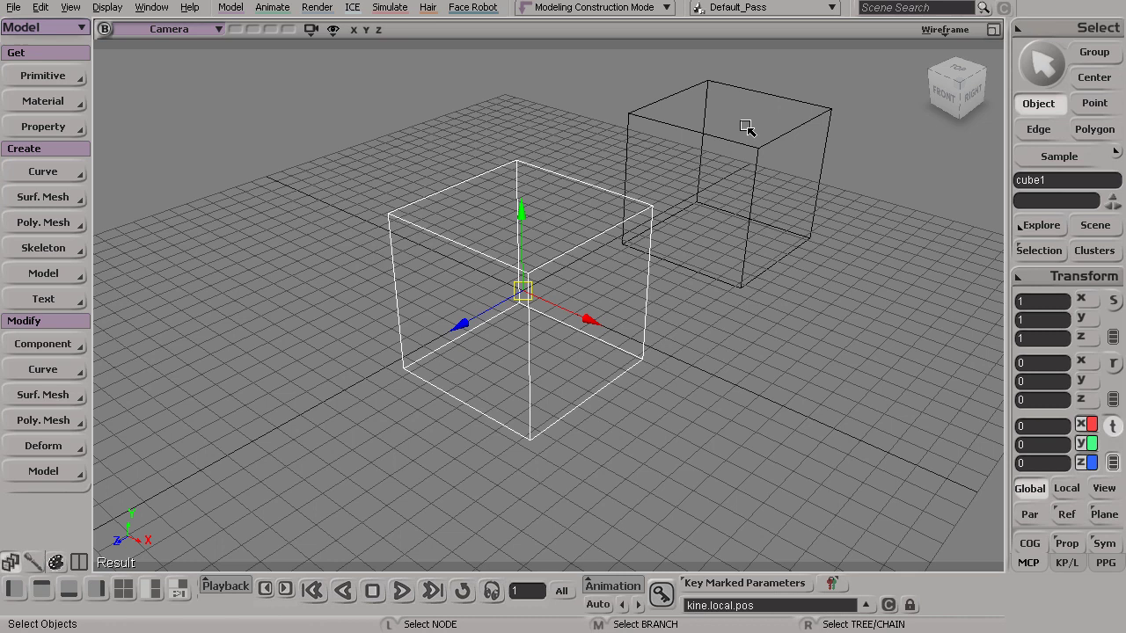
{"action": "left_click", "coordinate": [767, 176]}
{"action": "key", "text": "Delete"}
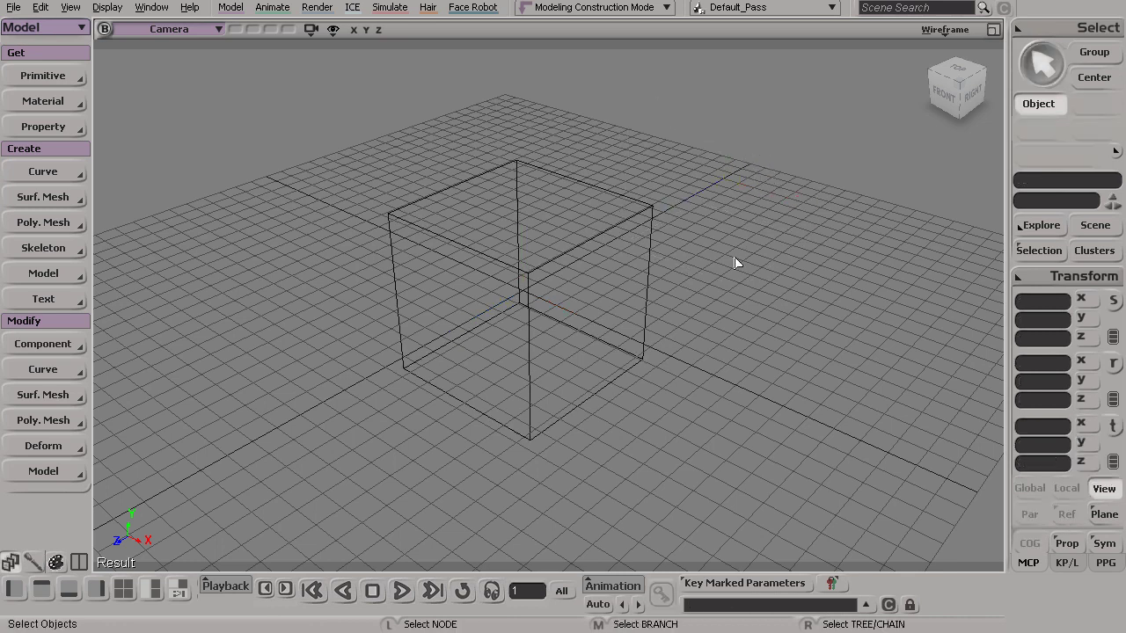
Step: Set the Camera viewport to Shaded and orbit to face the cube's front
{"action": "left_click", "coordinate": [944, 30]}
{"action": "left_click", "coordinate": [879, 304]}
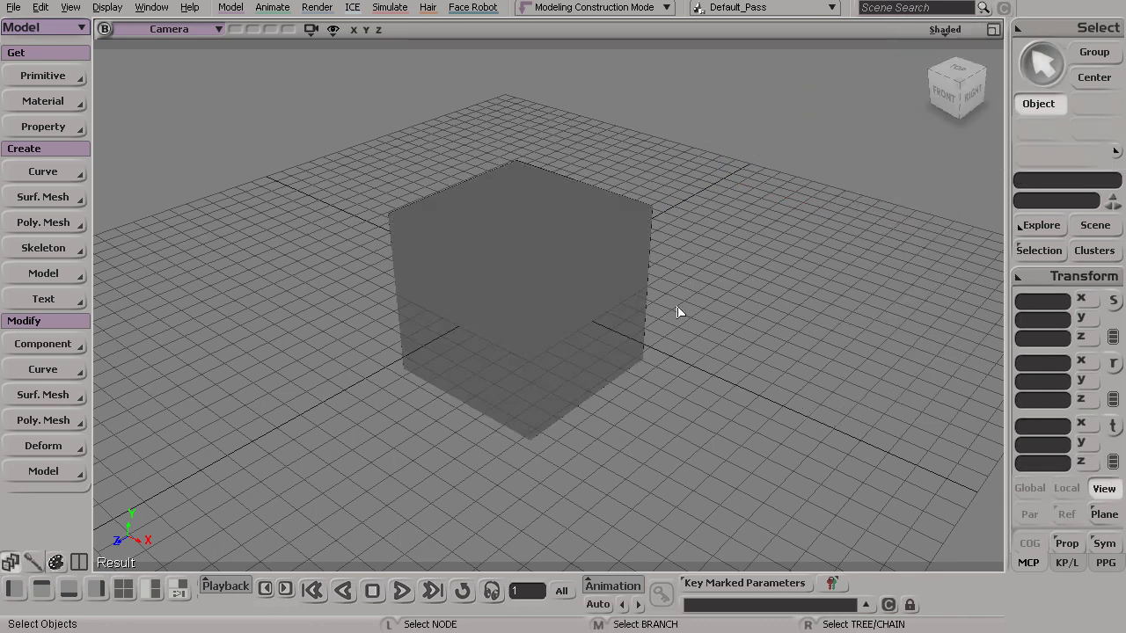
{"action": "key", "text": "s"}
{"action": "mouse_move", "coordinate": [678, 312]}
{"action": "left_mouse_down"}
{"action": "mouse_move", "coordinate": [557, 309]}
{"action": "mouse_move", "coordinate": [608, 276]}
{"action": "mouse_move", "coordinate": [520, 307]}
{"action": "left_mouse_up"}
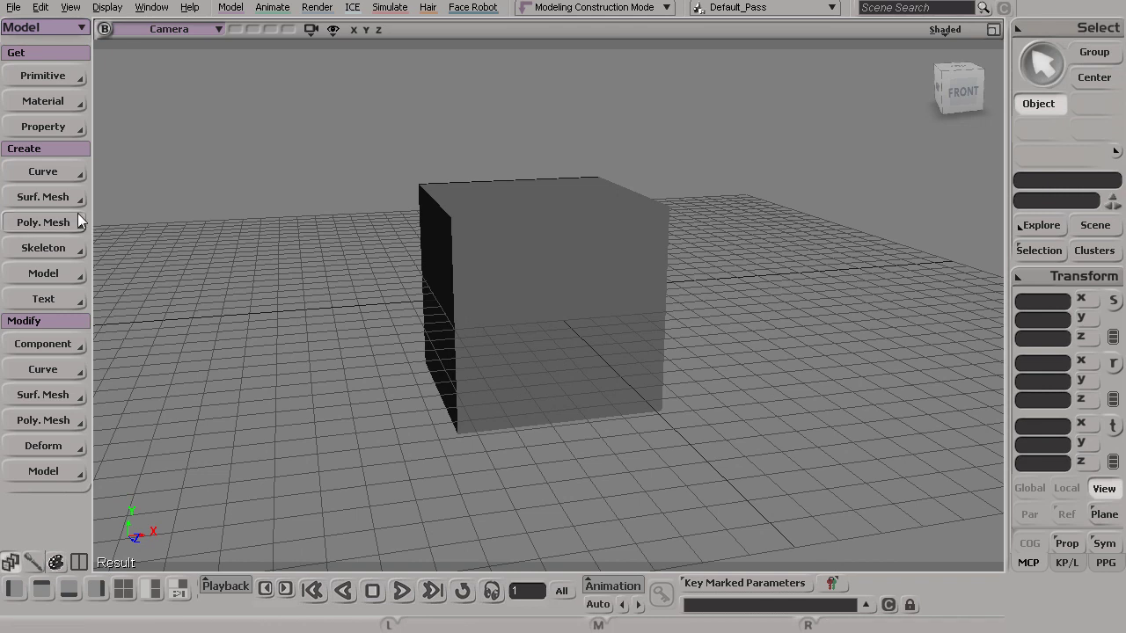
Step: Select the cube and bring up the Create > Curve commands
{"action": "left_click", "coordinate": [48, 422]}
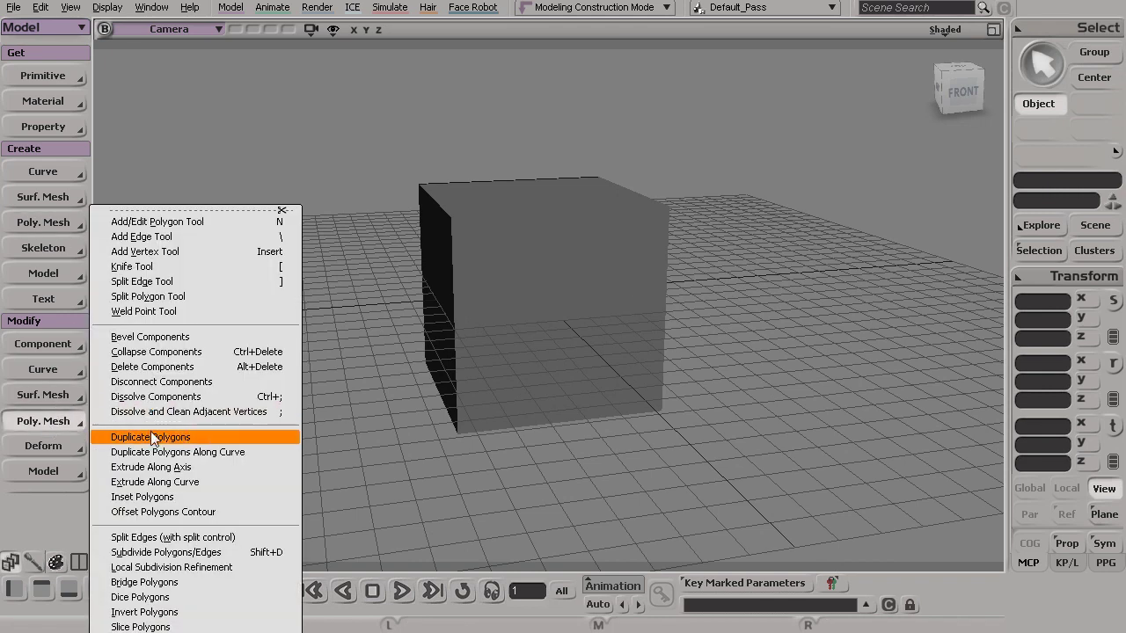
{"action": "left_click", "coordinate": [515, 314]}
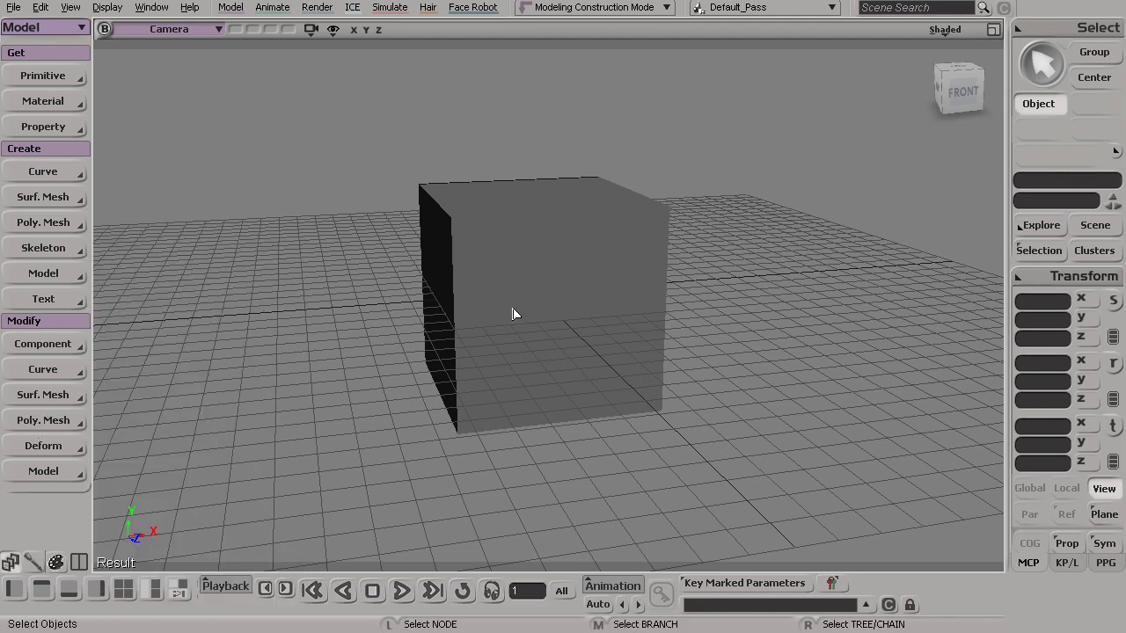
{"action": "left_click", "coordinate": [515, 314]}
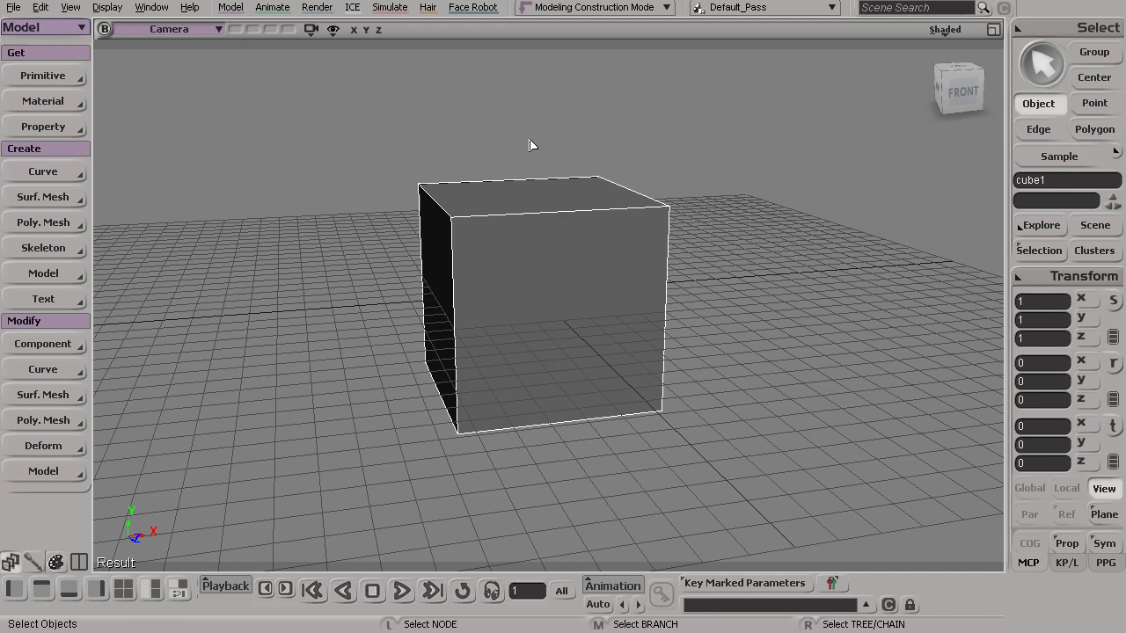
{"action": "left_click", "coordinate": [44, 176]}
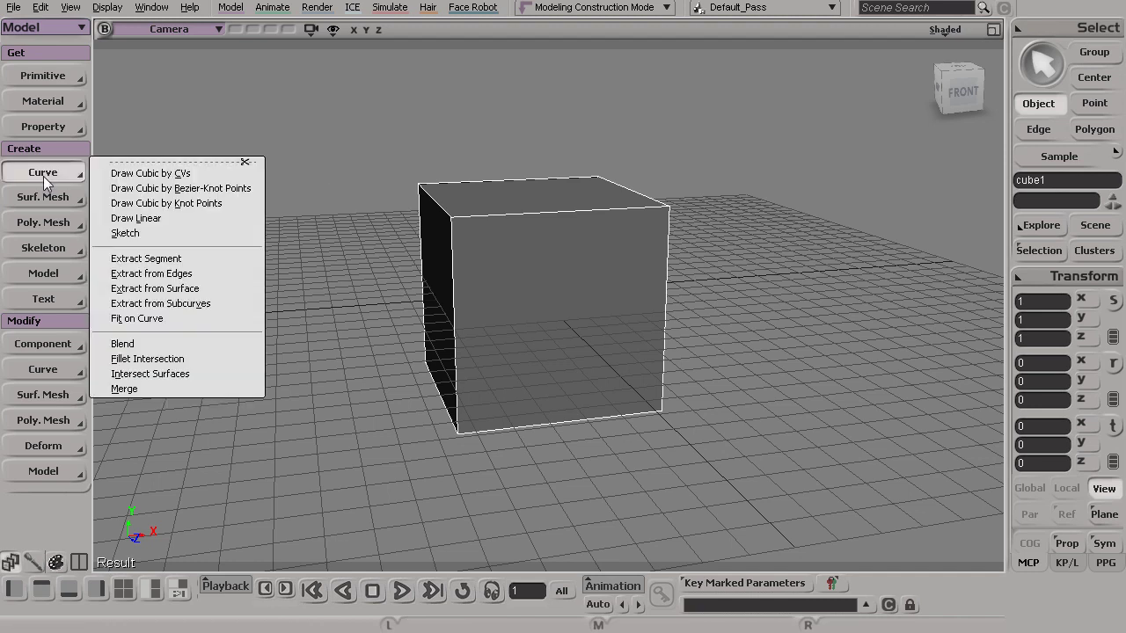
Step: Start a cubic-by-CVs curve and maximize the Right viewport zoomed in on the cube
{"action": "left_click", "coordinate": [171, 176]}
{"action": "left_click", "coordinate": [993, 29]}
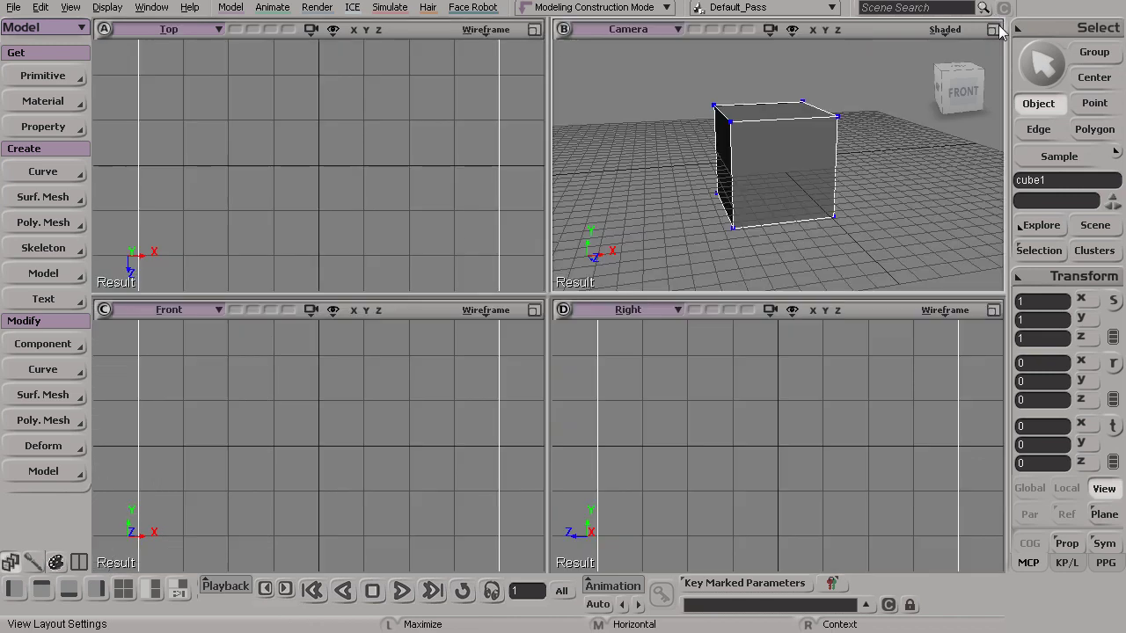
{"action": "left_click", "coordinate": [993, 310]}
{"action": "key", "text": "s"}
{"action": "right_click_drag", "start_coordinate": [671, 308], "coordinate": [605, 304]}
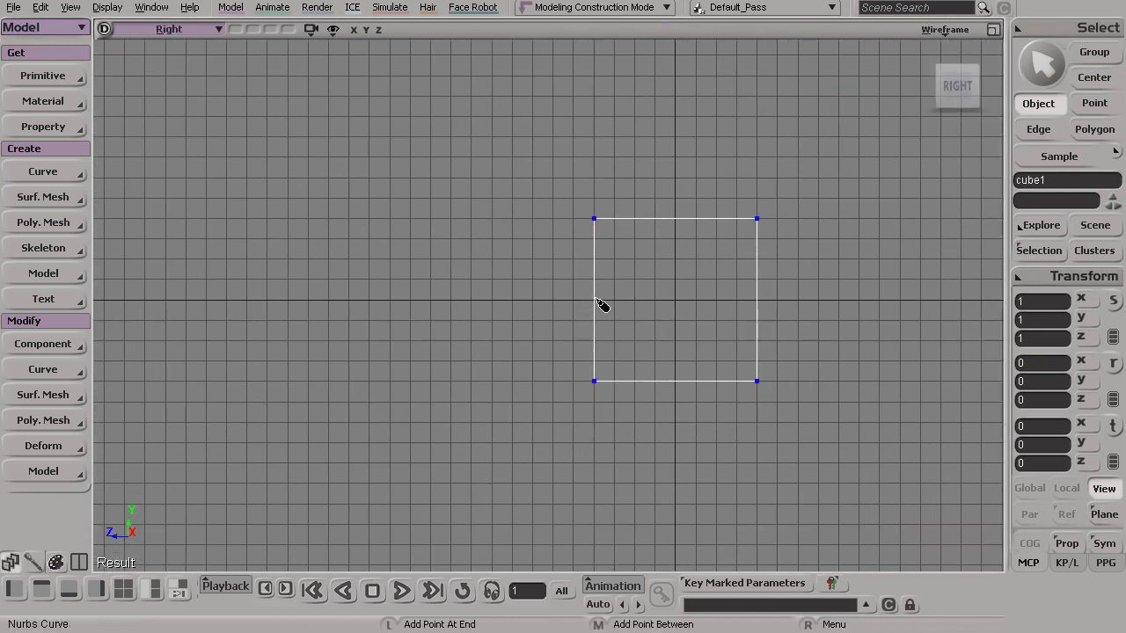
Step: Draw a nine-point spiral curve from the cube's left side, hooking down and curling inward
{"action": "left_click", "coordinate": [585, 294]}
{"action": "left_click", "coordinate": [487, 261]}
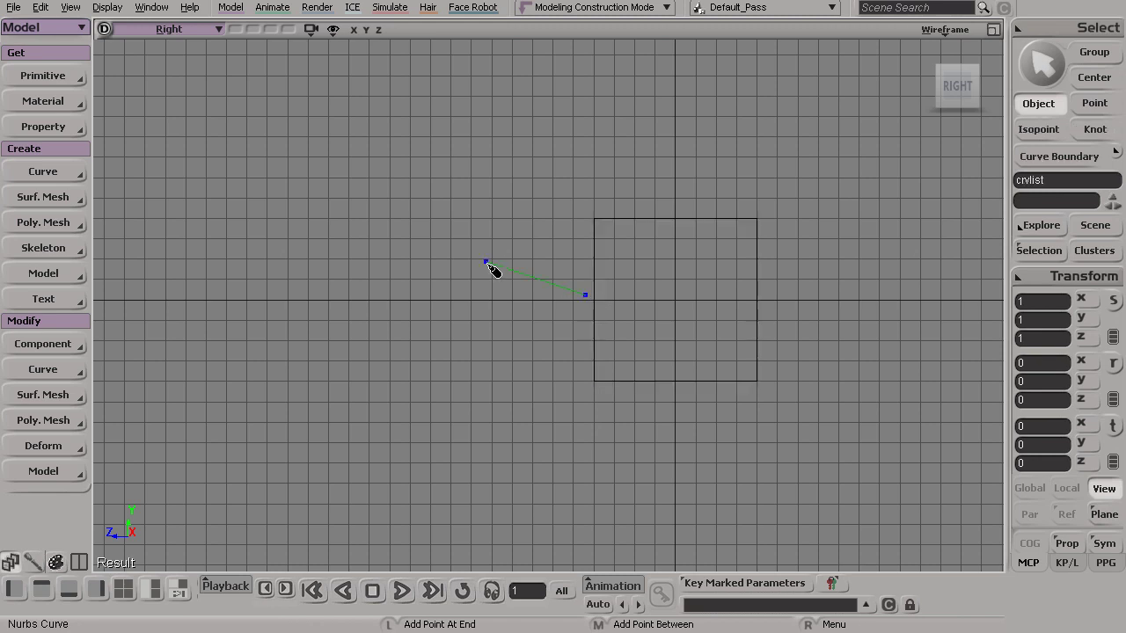
{"action": "left_click", "coordinate": [365, 246]}
{"action": "left_click_drag", "start_coordinate": [310, 327], "coordinate": [295, 324]}
{"action": "left_click", "coordinate": [302, 459]}
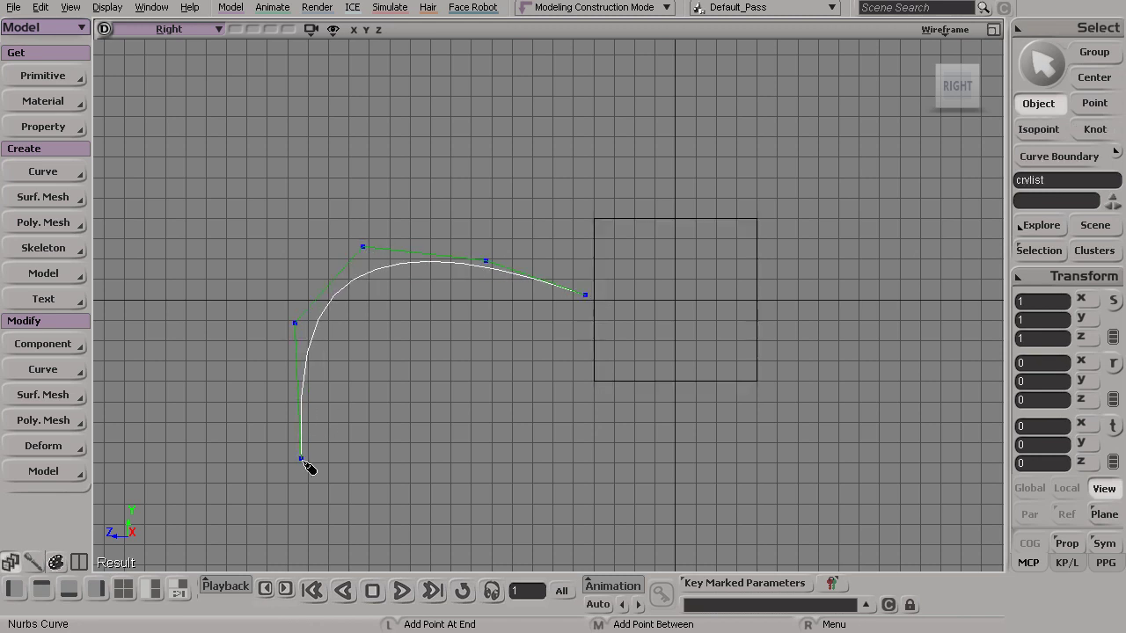
{"action": "left_click", "coordinate": [417, 486]}
{"action": "left_click", "coordinate": [462, 414]}
{"action": "left_click", "coordinate": [447, 353]}
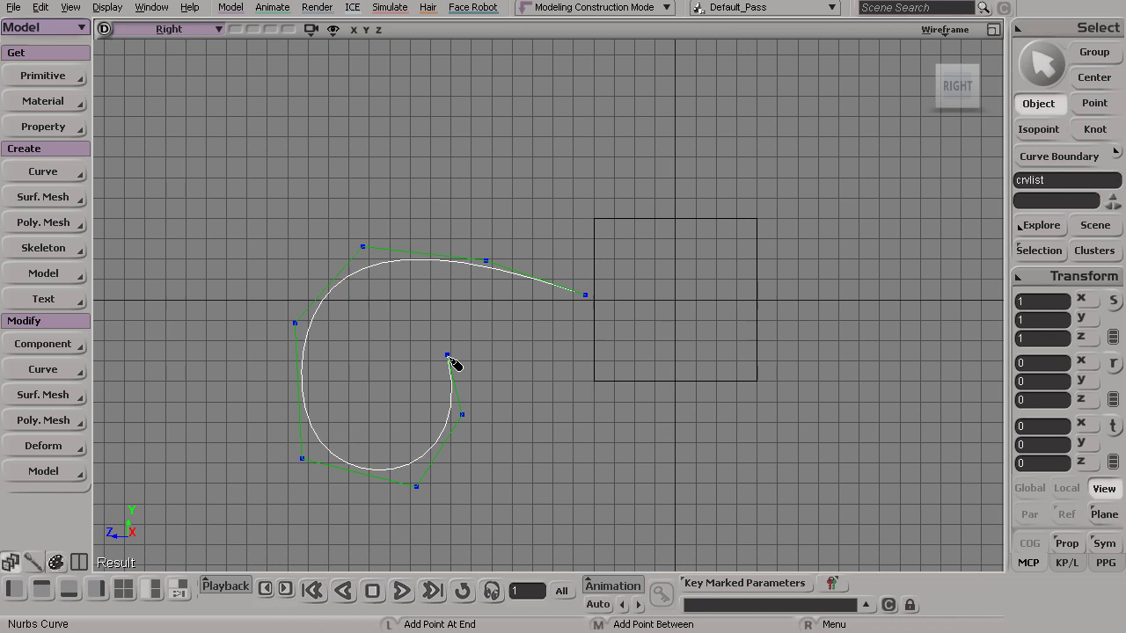
{"action": "left_click", "coordinate": [401, 343]}
{"action": "key", "text": "space"}
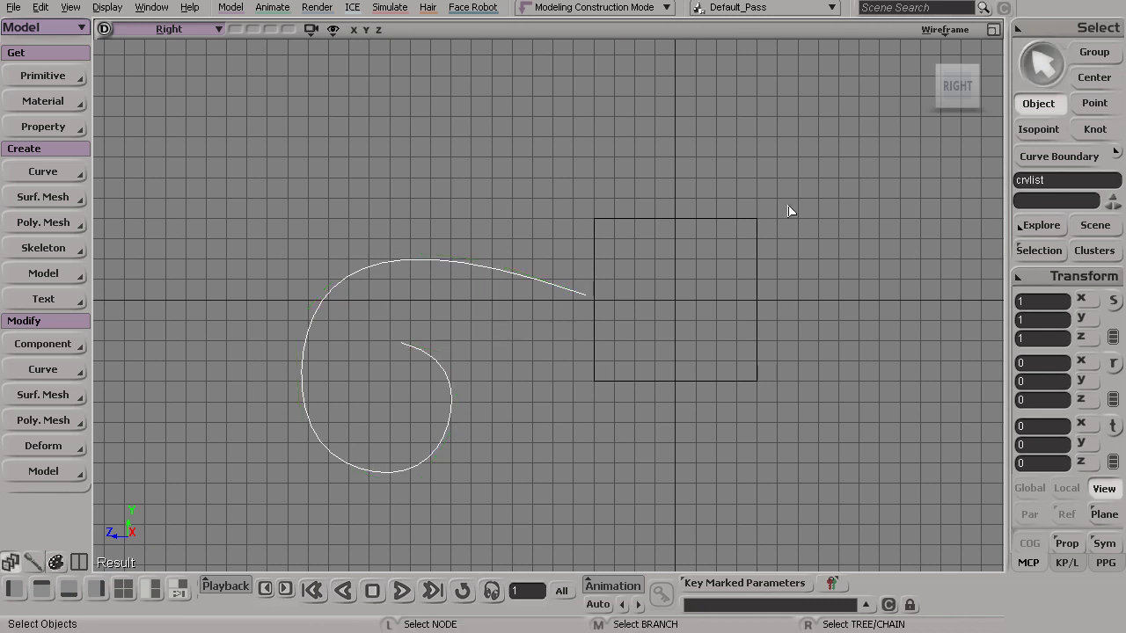
Step: Return to the maximized Camera view and orbit toward the scene's side
{"action": "left_click", "coordinate": [991, 31]}
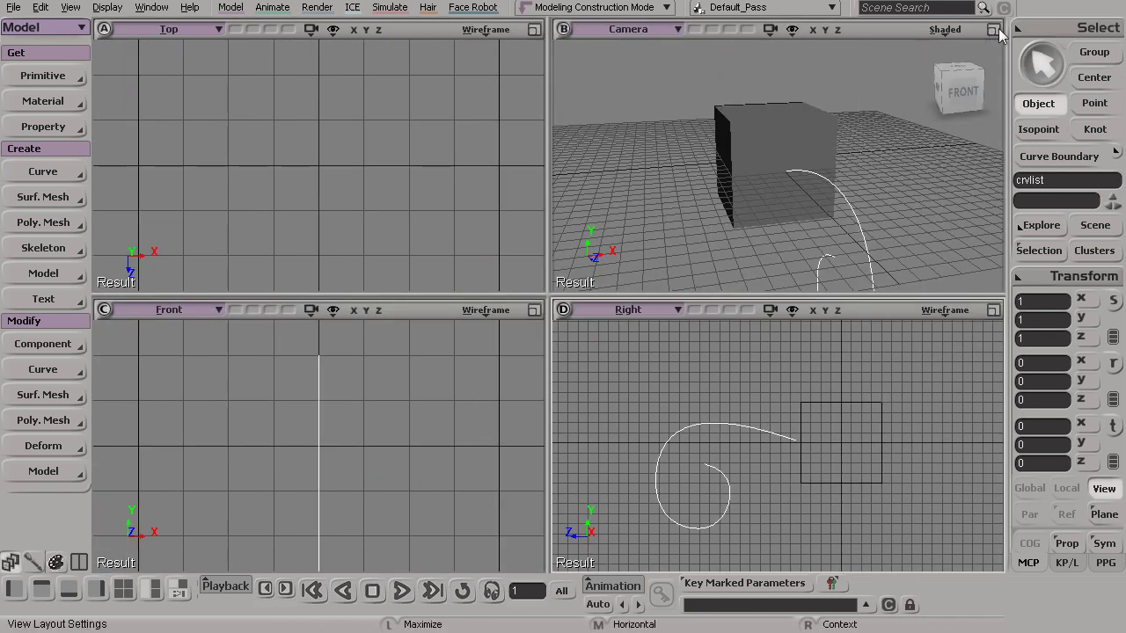
{"action": "left_click", "coordinate": [992, 30]}
{"action": "key", "text": "s"}
{"action": "left_click_drag", "start_coordinate": [724, 316], "coordinate": [631, 322]}
Step: Select the cube's left face in polygon selection mode
{"action": "key", "text": "space"}
{"action": "left_click", "coordinate": [631, 322]}
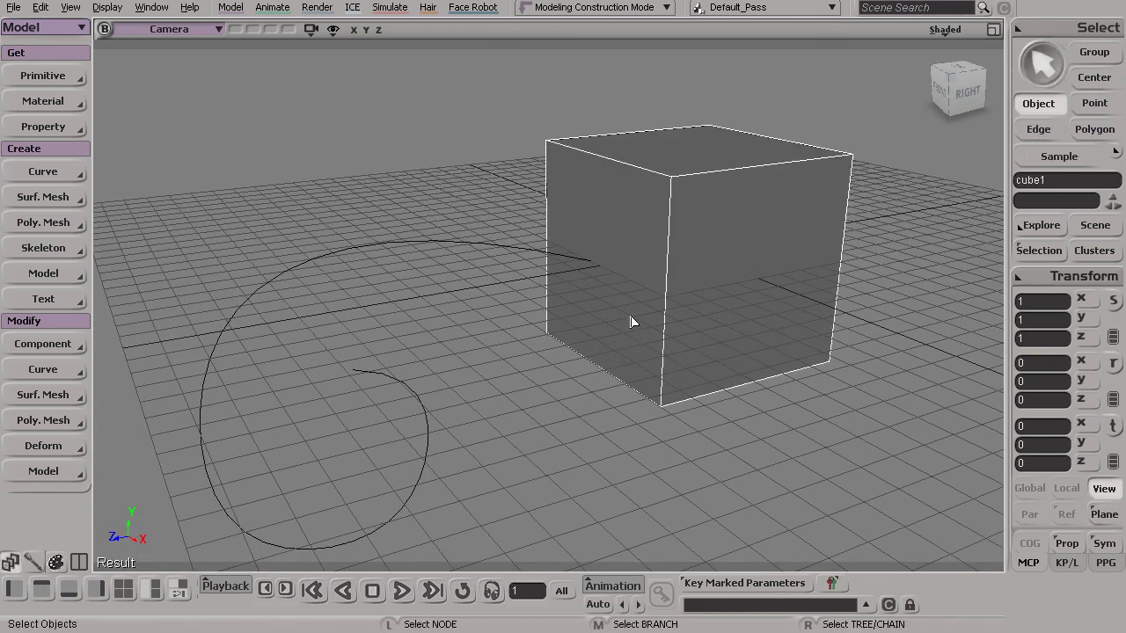
{"action": "key", "text": "y"}
{"action": "left_click", "coordinate": [630, 322]}
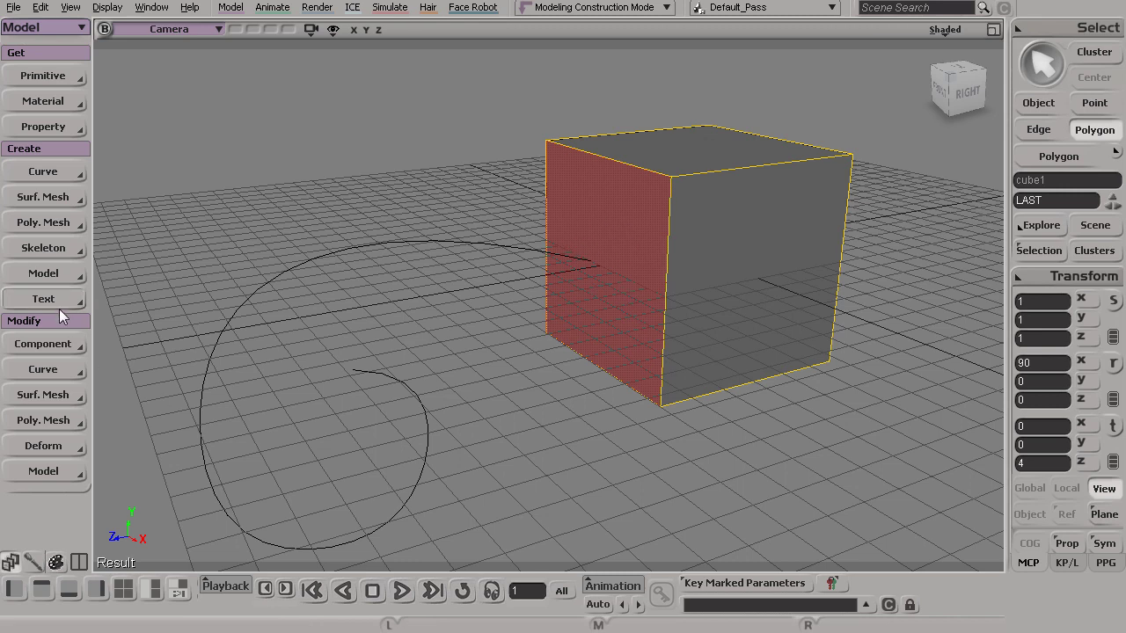
Step: Extrude the face along the spiral curve with 3 subdivisions and Per Knot enabled
{"action": "left_click", "coordinate": [49, 422]}
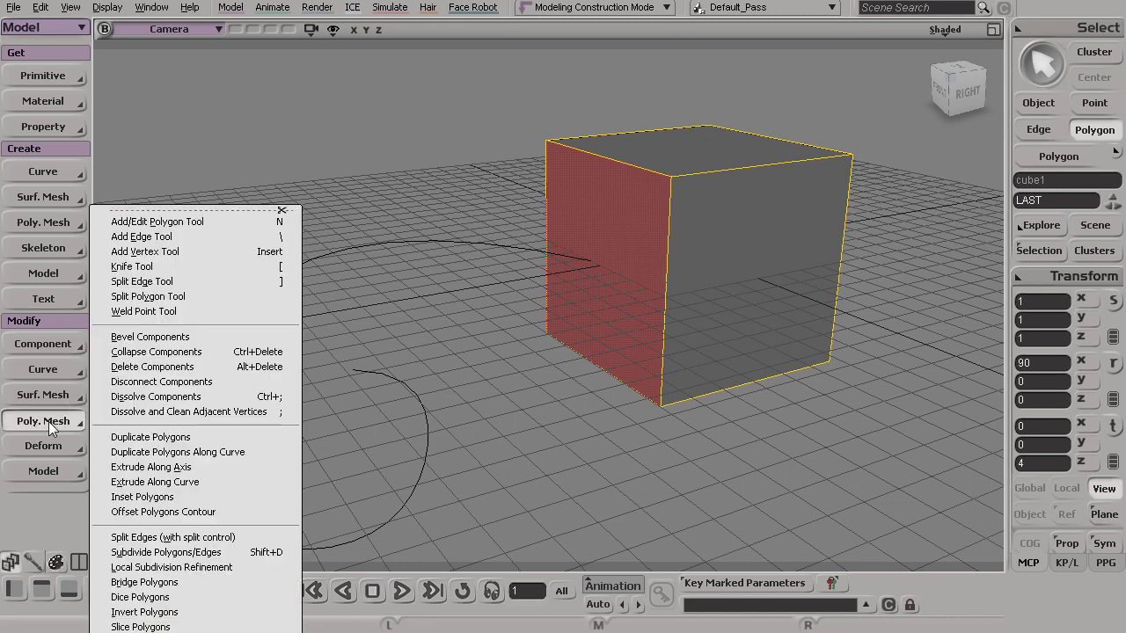
{"action": "left_click", "coordinate": [230, 482]}
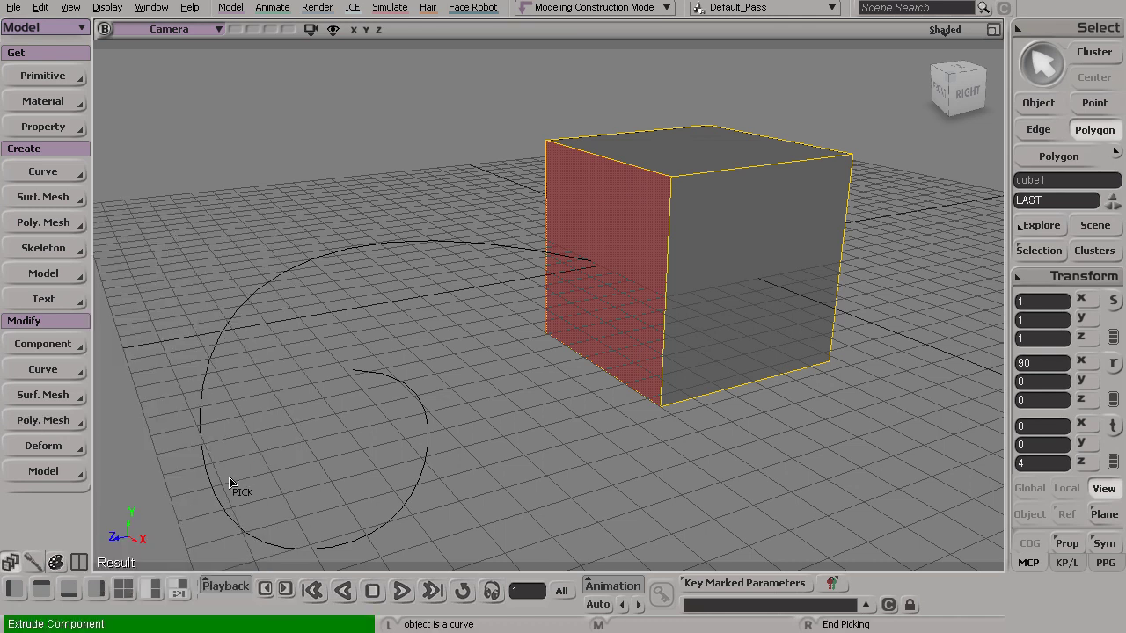
{"action": "left_click", "coordinate": [351, 256]}
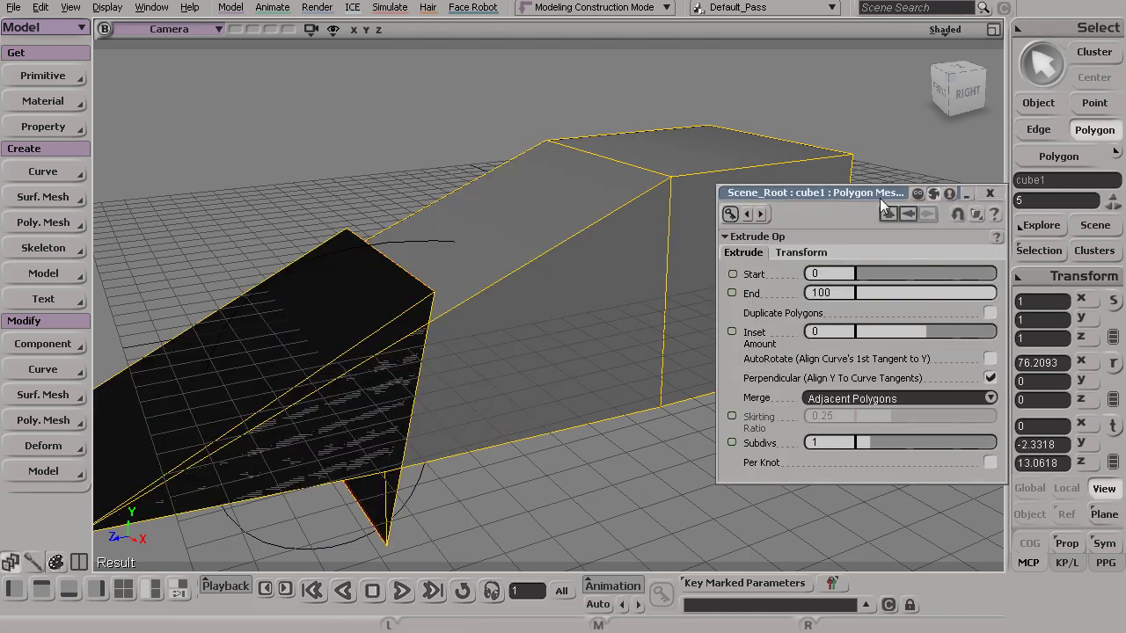
{"action": "mouse_move", "coordinate": [875, 441]}
{"action": "left_mouse_down"}
{"action": "mouse_move", "coordinate": [910, 440]}
{"action": "mouse_move", "coordinate": [895, 441]}
{"action": "left_mouse_up"}
{"action": "left_click", "coordinate": [991, 462]}
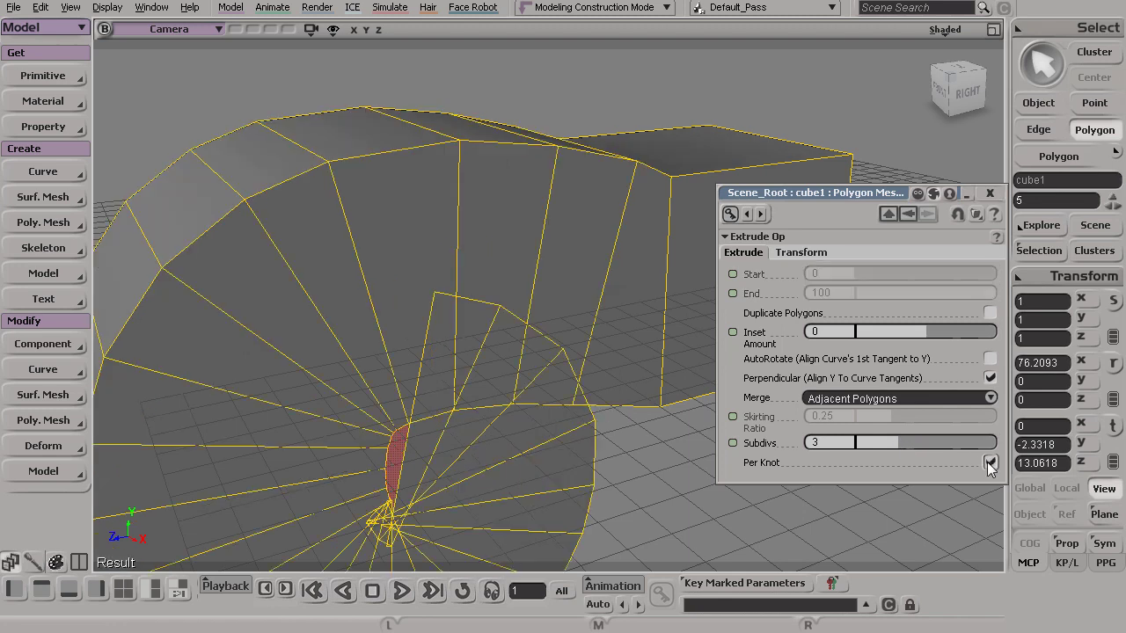
{"action": "left_click", "coordinate": [890, 443]}
Step: Set the extrusion's Transform Scaling X, Y and Z to 0.9
{"action": "left_click", "coordinate": [802, 254]}
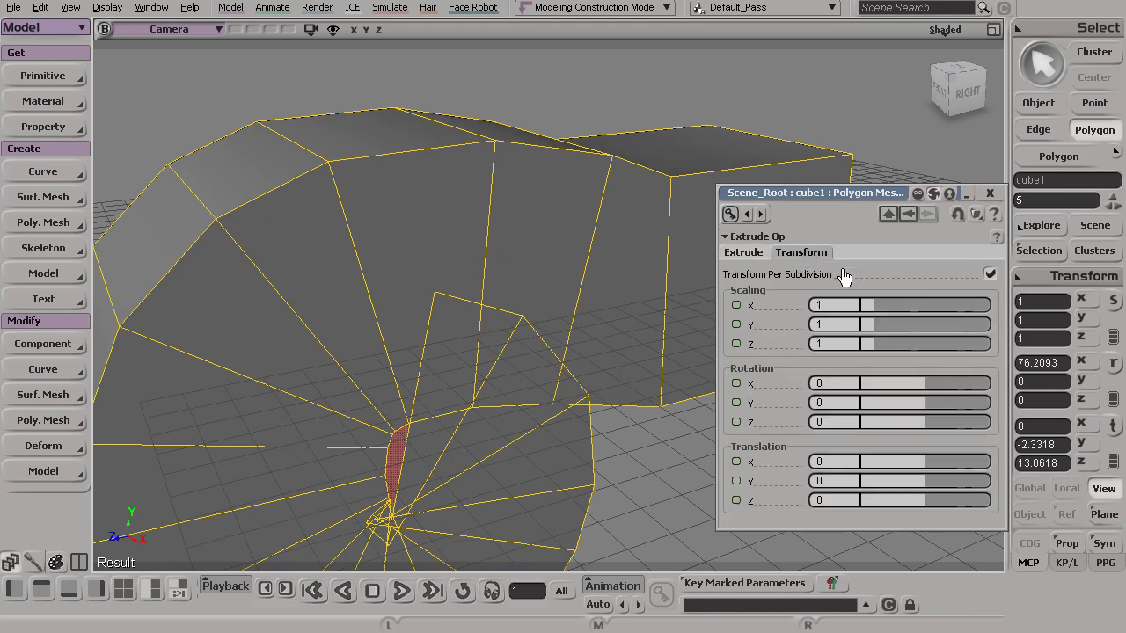
{"action": "type", "text": "0.9"}
{"action": "key", "text": "Tab"}
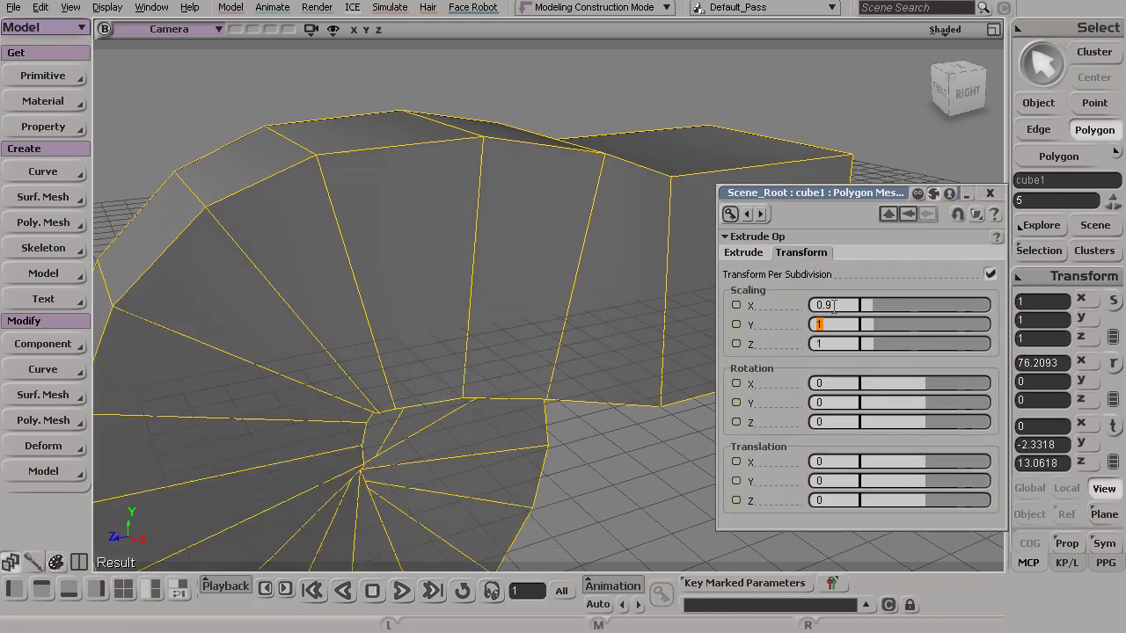
{"action": "type", "text": "0.9"}
{"action": "key", "text": "Tab"}
{"action": "type", "text": "0.9"}
{"action": "key", "text": "Return"}
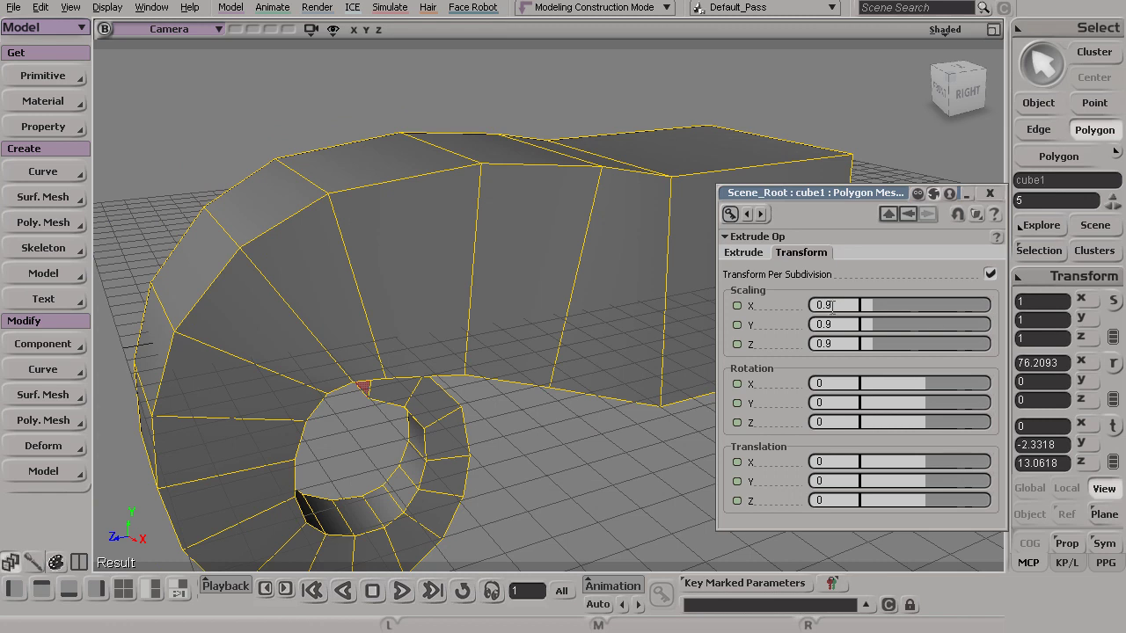
Step: Inspect the tapered horn, close the extrusion settings, and return to object selection
{"action": "key", "text": "s"}
{"action": "left_click_drag", "start_coordinate": [435, 417], "coordinate": [359, 311]}
{"action": "left_click", "coordinate": [387, 304]}
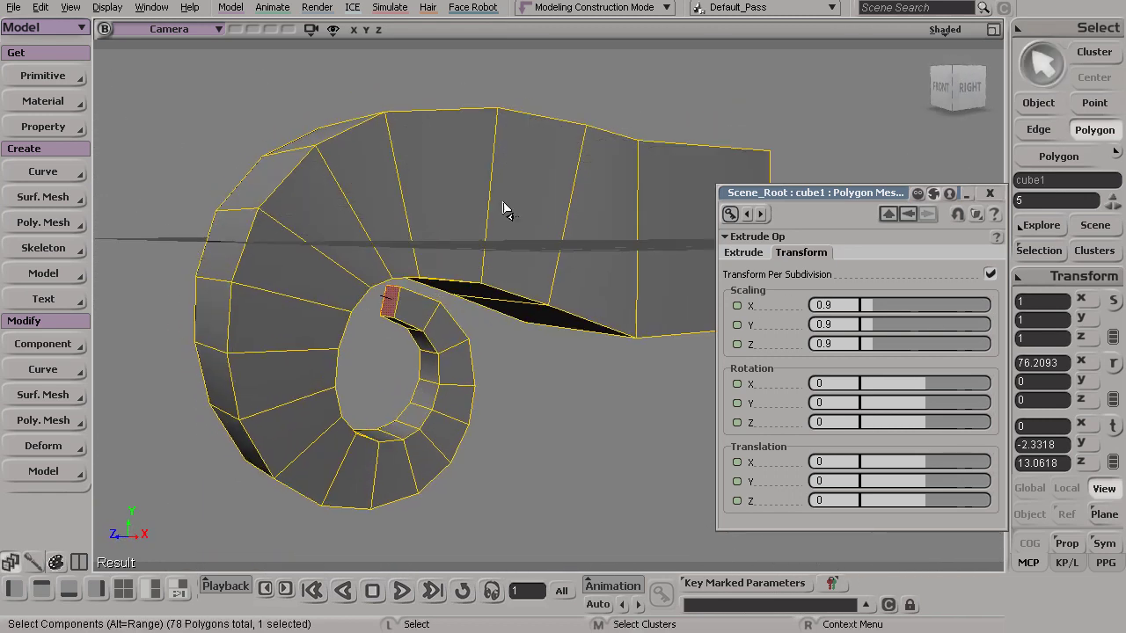
{"action": "left_click", "coordinate": [989, 193]}
{"action": "key", "text": "space"}
{"action": "key", "text": "s"}
{"action": "left_click_drag", "start_coordinate": [636, 384], "coordinate": [623, 346]}
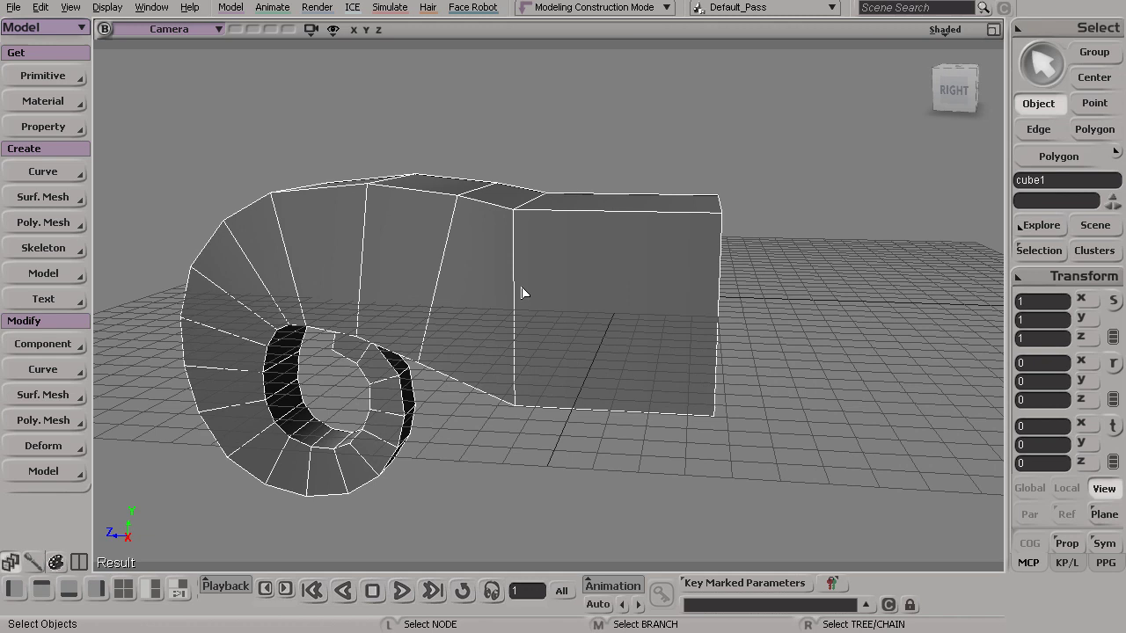
{"action": "key", "text": "s"}
{"action": "right_click_drag", "start_coordinate": [776, 311], "coordinate": [689, 302]}
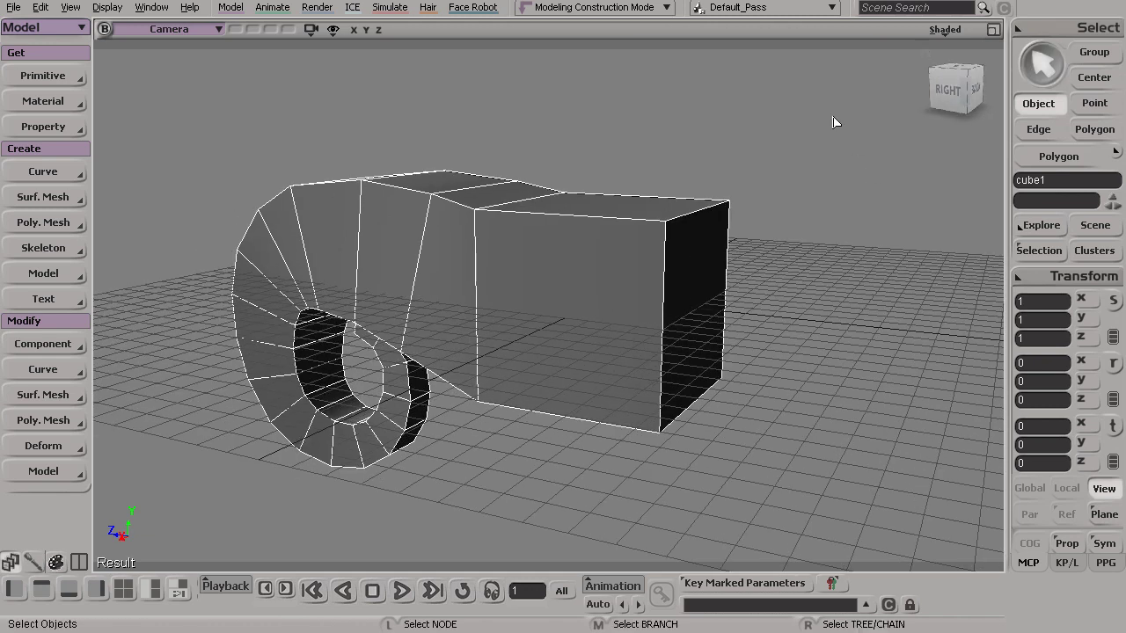
{"action": "key", "text": "s"}
{"action": "right_click_drag", "start_coordinate": [771, 158], "coordinate": [597, 268]}
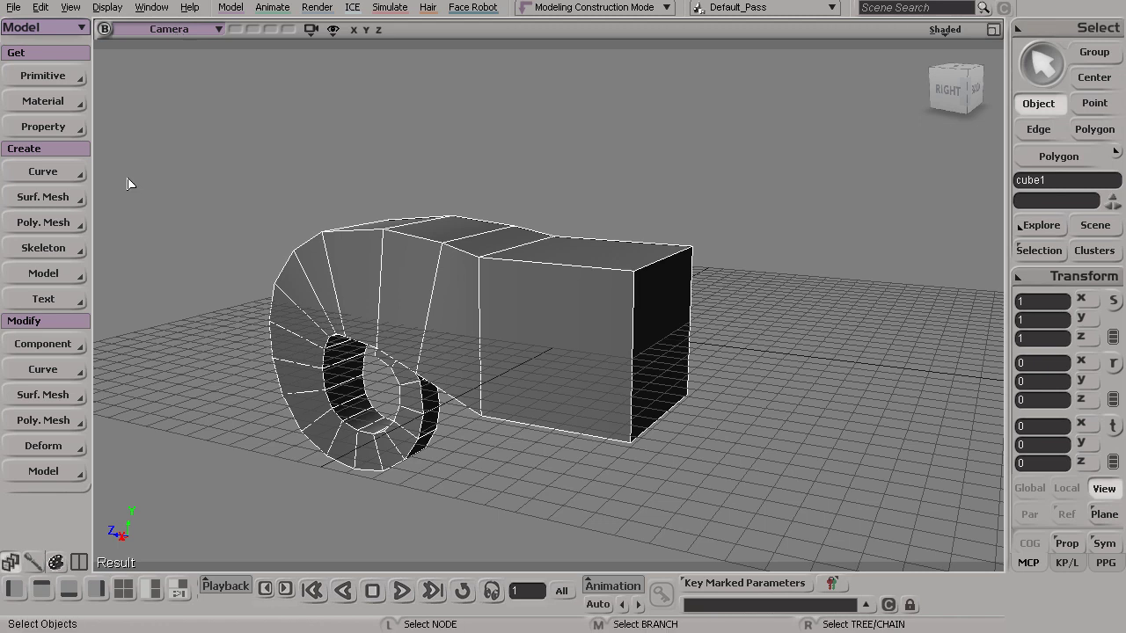
Step: Switch the viewport to the Right view and frame the mesh
{"action": "left_click", "coordinate": [176, 30]}
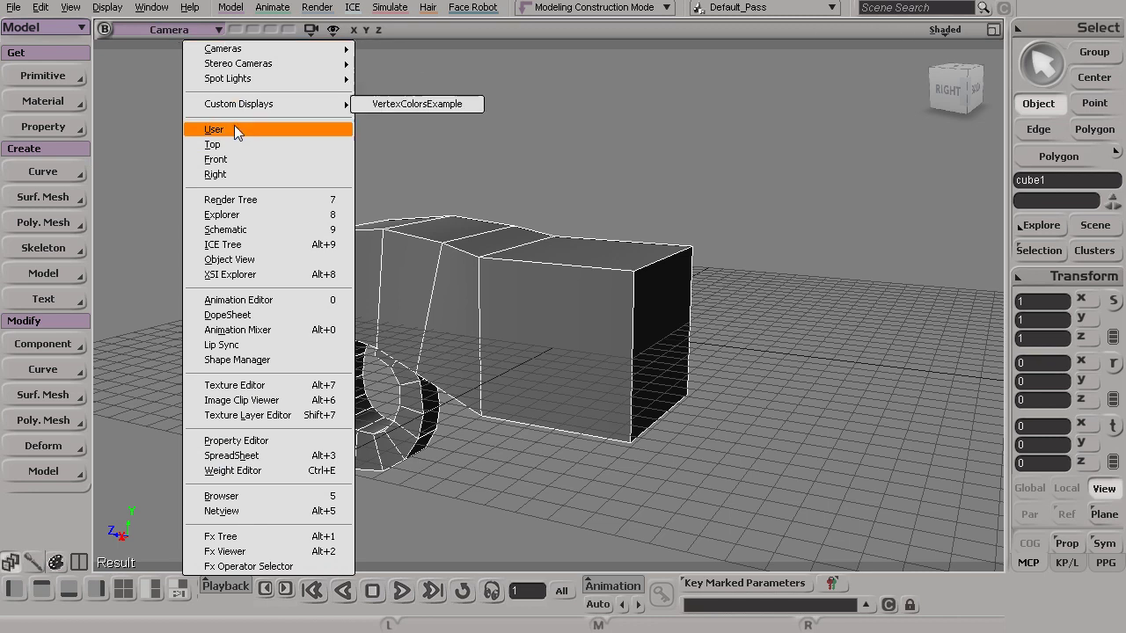
{"action": "left_click", "coordinate": [250, 175]}
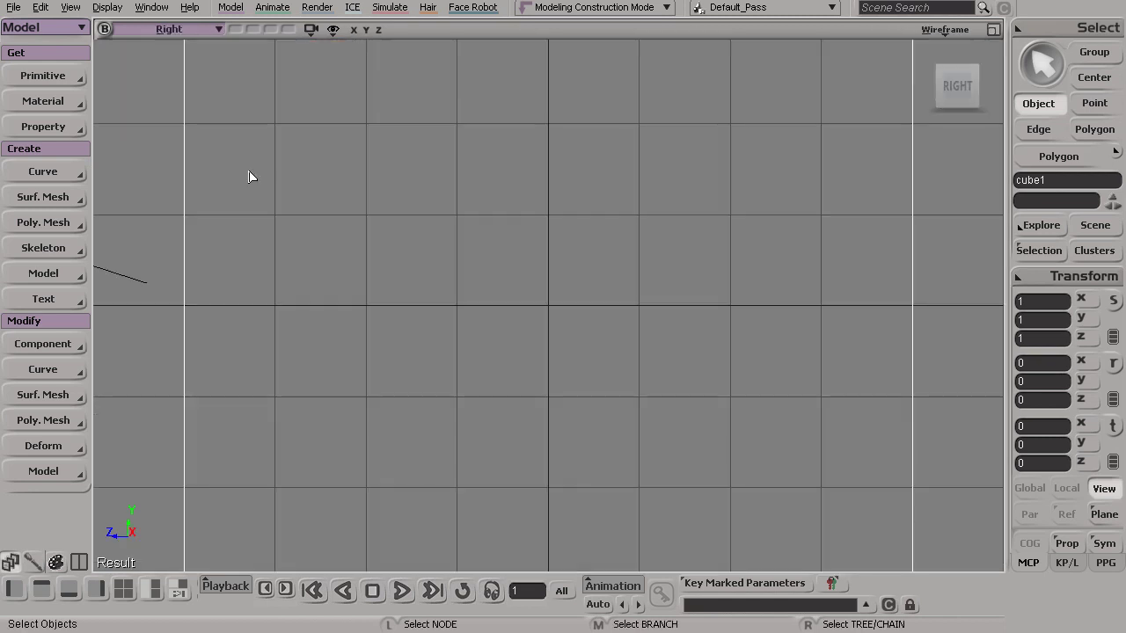
{"action": "key", "text": "s"}
{"action": "right_click_drag", "start_coordinate": [505, 279], "coordinate": [343, 311]}
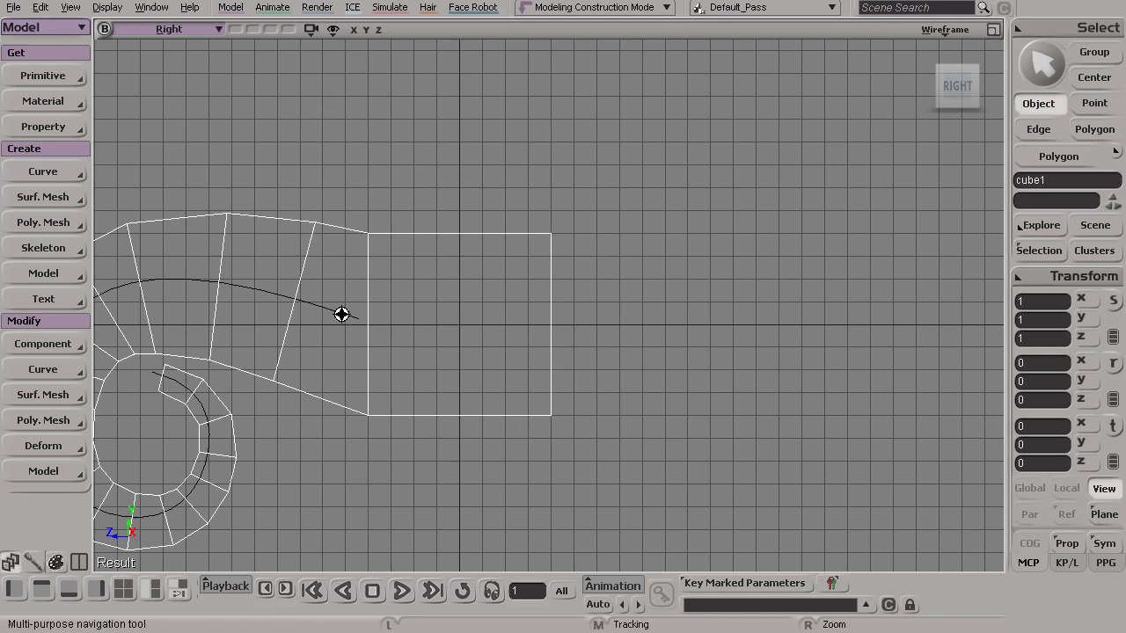
Step: Begin a cubic CV curve with three points running right from the box's far end
{"action": "left_click", "coordinate": [42, 172]}
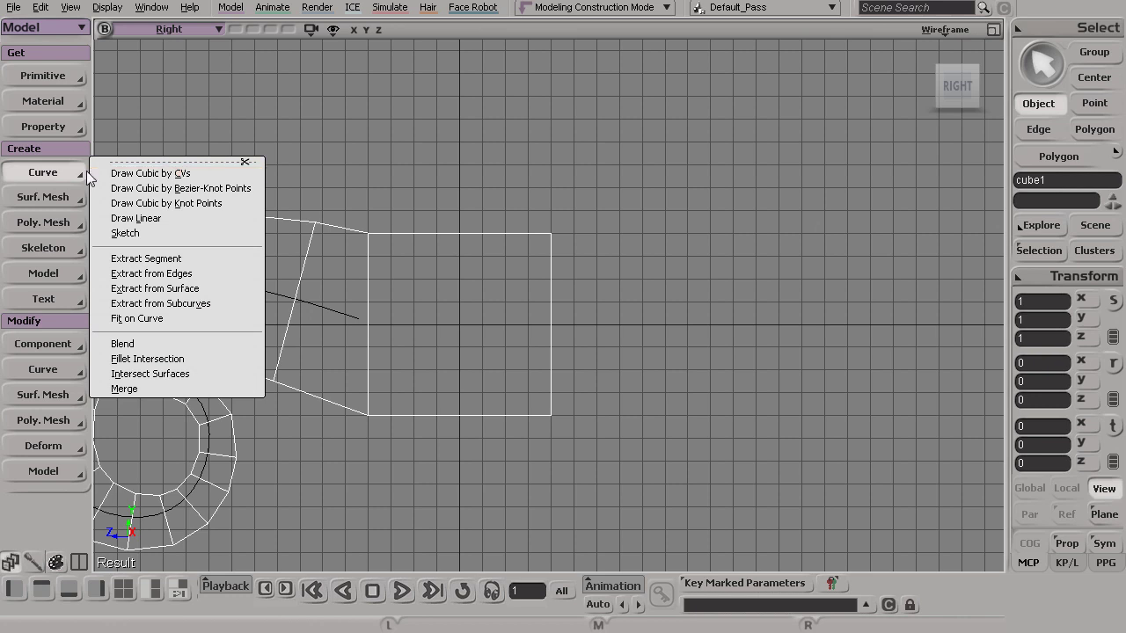
{"action": "left_click", "coordinate": [395, 161]}
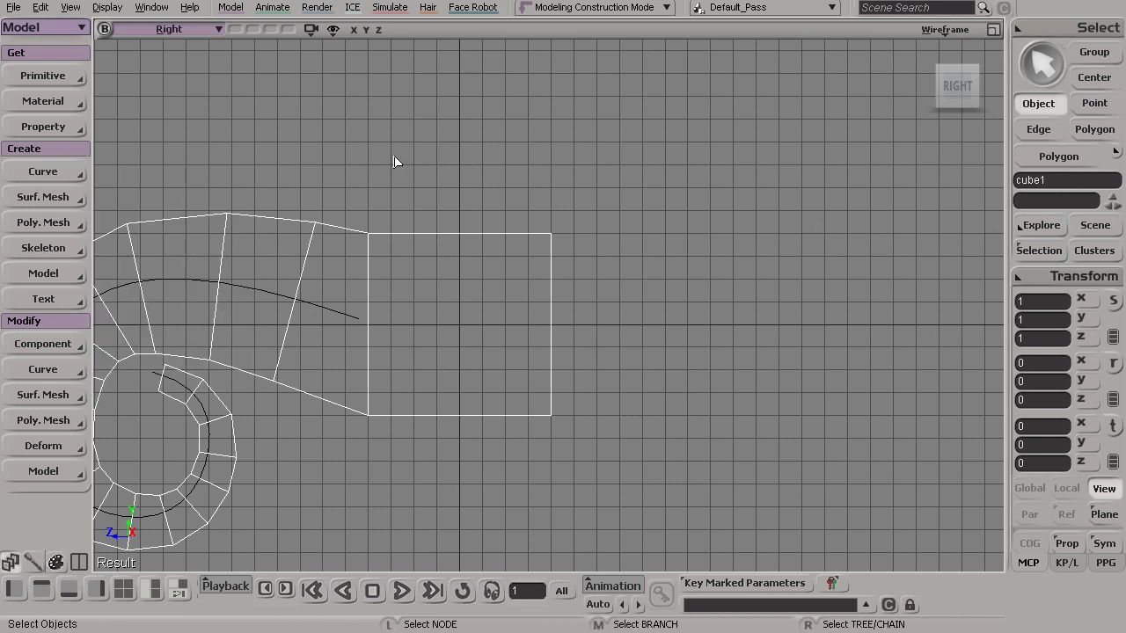
{"action": "left_click", "coordinate": [48, 172]}
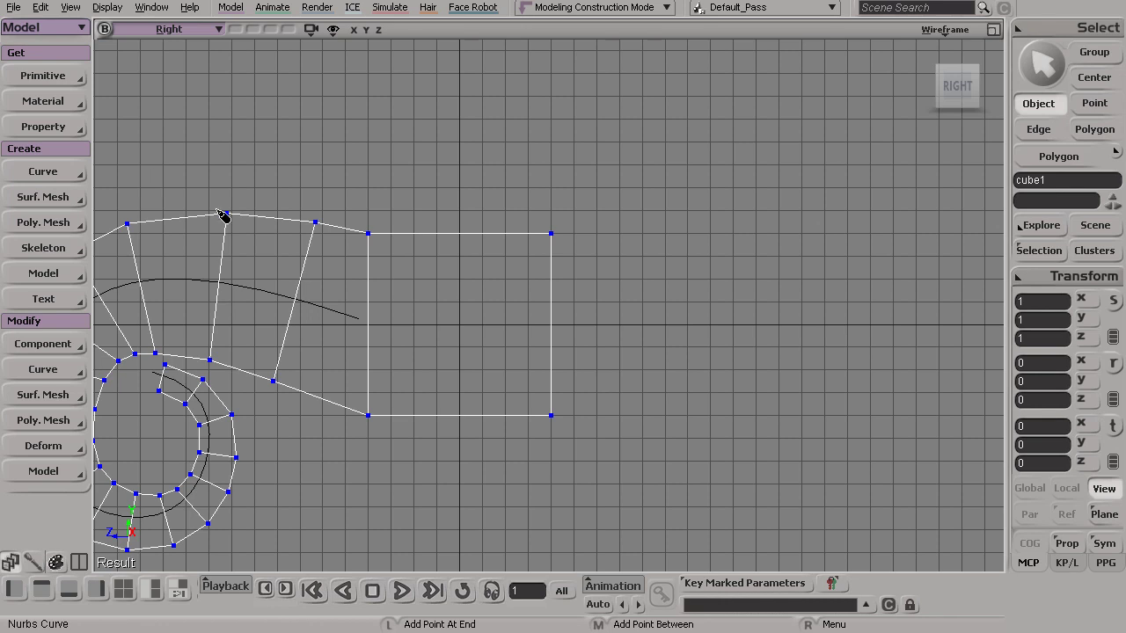
{"action": "left_click", "coordinate": [549, 321]}
{"action": "left_click_drag", "start_coordinate": [551, 322], "coordinate": [561, 325]}
{"action": "left_click", "coordinate": [676, 305]}
{"action": "left_click_drag", "start_coordinate": [677, 306], "coordinate": [680, 325]}
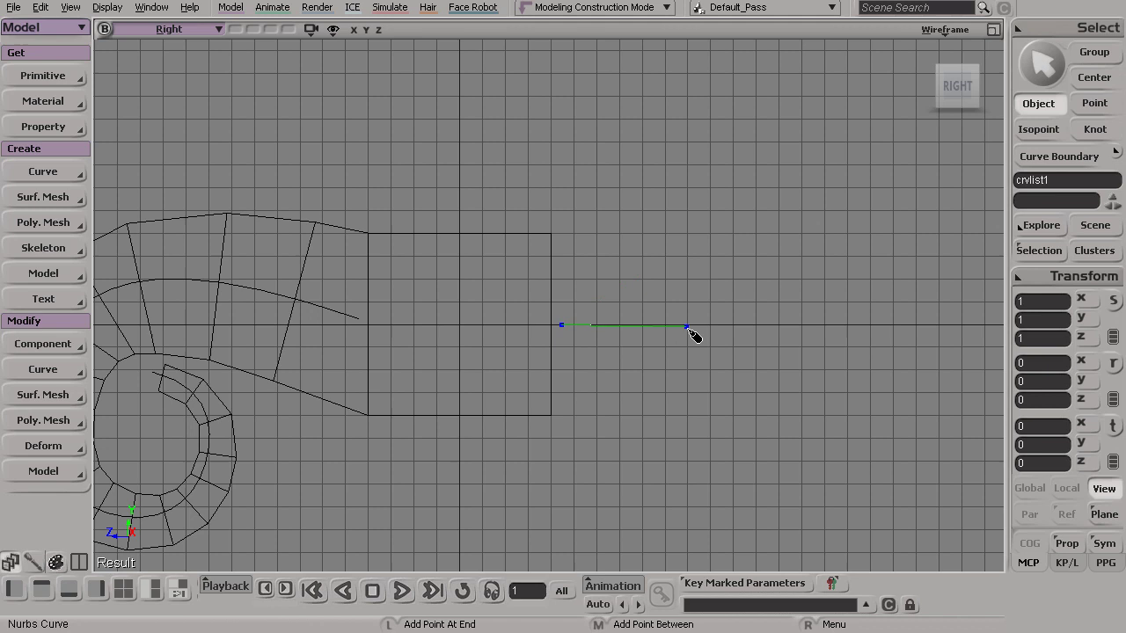
{"action": "key", "text": "s"}
{"action": "middle_click_drag", "start_coordinate": [677, 320], "coordinate": [744, 344]}
{"action": "left_click", "coordinate": [774, 310]}
{"action": "left_click_drag", "start_coordinate": [775, 310], "coordinate": [782, 319]}
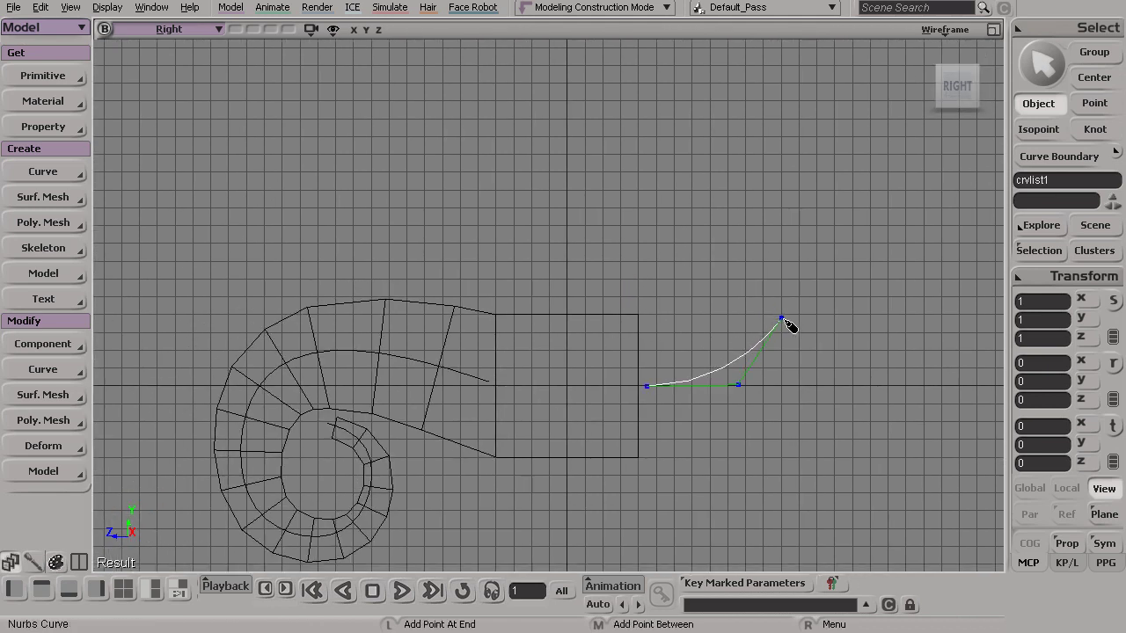
Step: Add five more points arcing the curve up, back leftward and curling inward, then end it
{"action": "left_click", "coordinate": [804, 239]}
{"action": "key", "text": "s"}
{"action": "middle_click_drag", "start_coordinate": [809, 244], "coordinate": [774, 264]}
{"action": "left_click", "coordinate": [771, 217]}
{"action": "left_click_drag", "start_coordinate": [772, 218], "coordinate": [718, 196]}
{"action": "left_click", "coordinate": [588, 172]}
{"action": "left_click", "coordinate": [530, 199]}
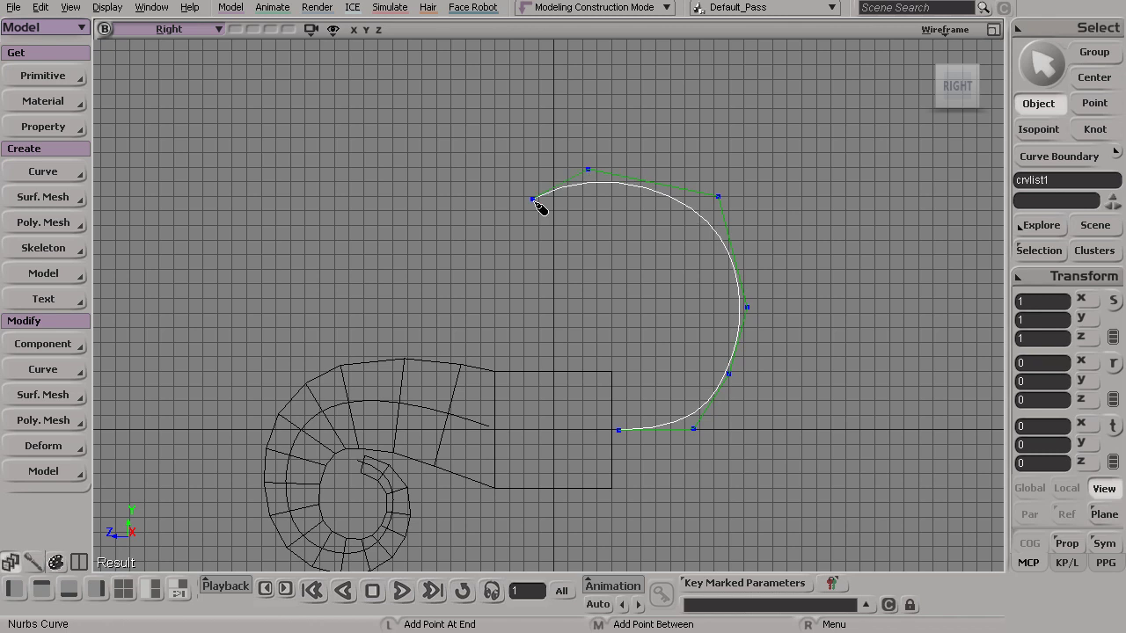
{"action": "mouse_move", "coordinate": [531, 199]}
{"action": "left_mouse_down"}
{"action": "mouse_move", "coordinate": [519, 236]}
{"action": "mouse_move", "coordinate": [527, 218]}
{"action": "left_mouse_up"}
{"action": "left_click", "coordinate": [538, 264]}
{"action": "key", "text": "Escape"}
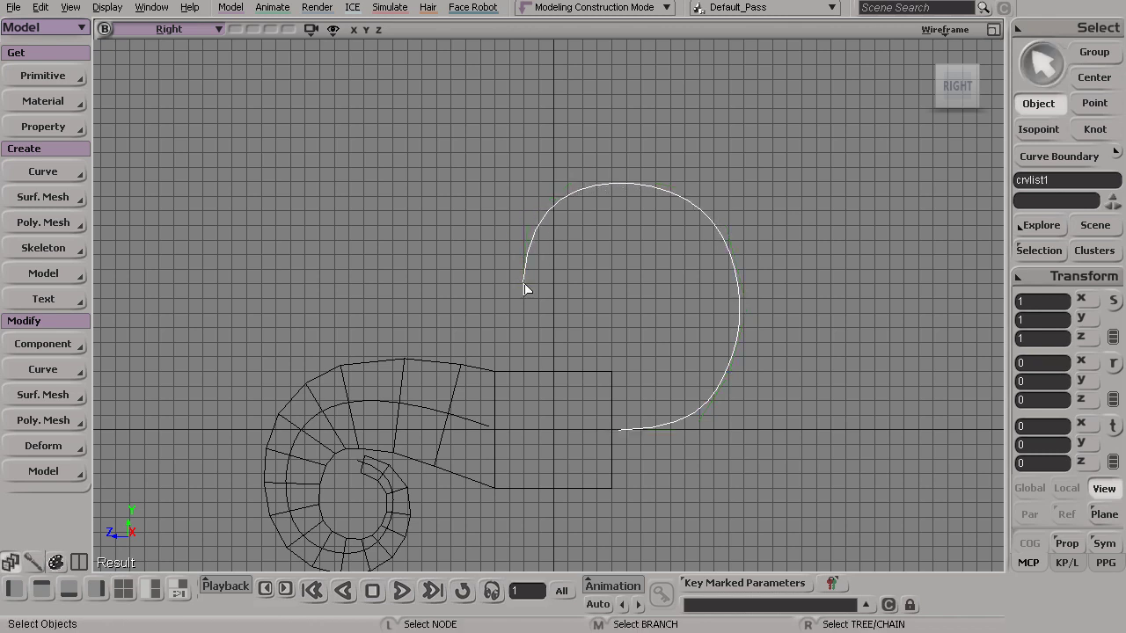
Step: Toggle the viewport between Right and Camera, ending in shaded Camera, and pan to reframe
{"action": "left_click", "coordinate": [168, 29]}
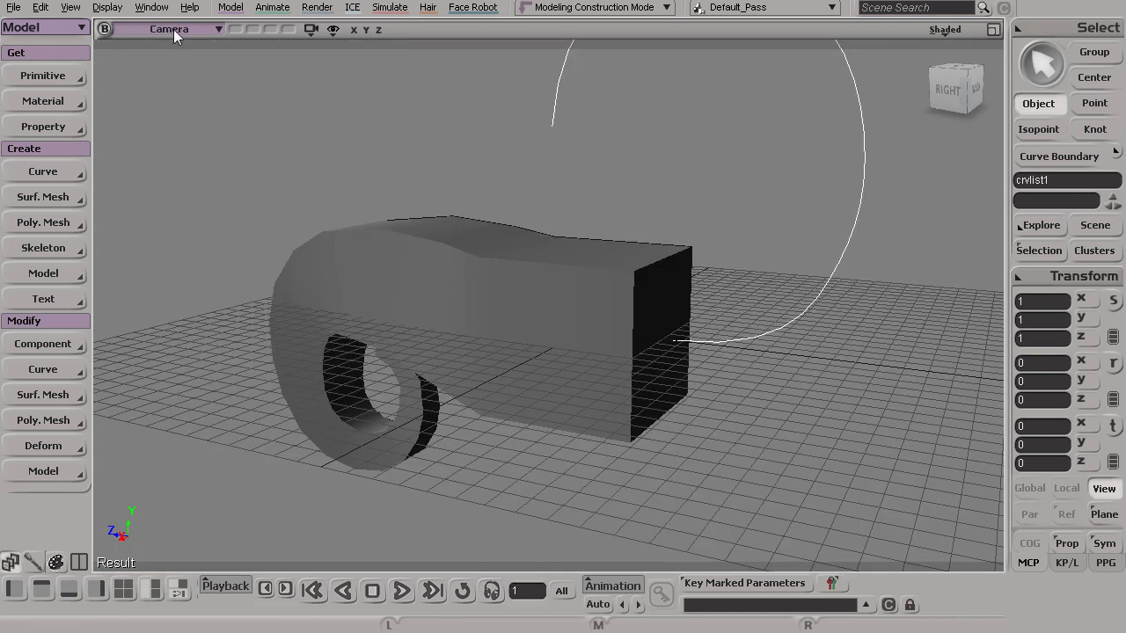
{"action": "left_click", "coordinate": [171, 29]}
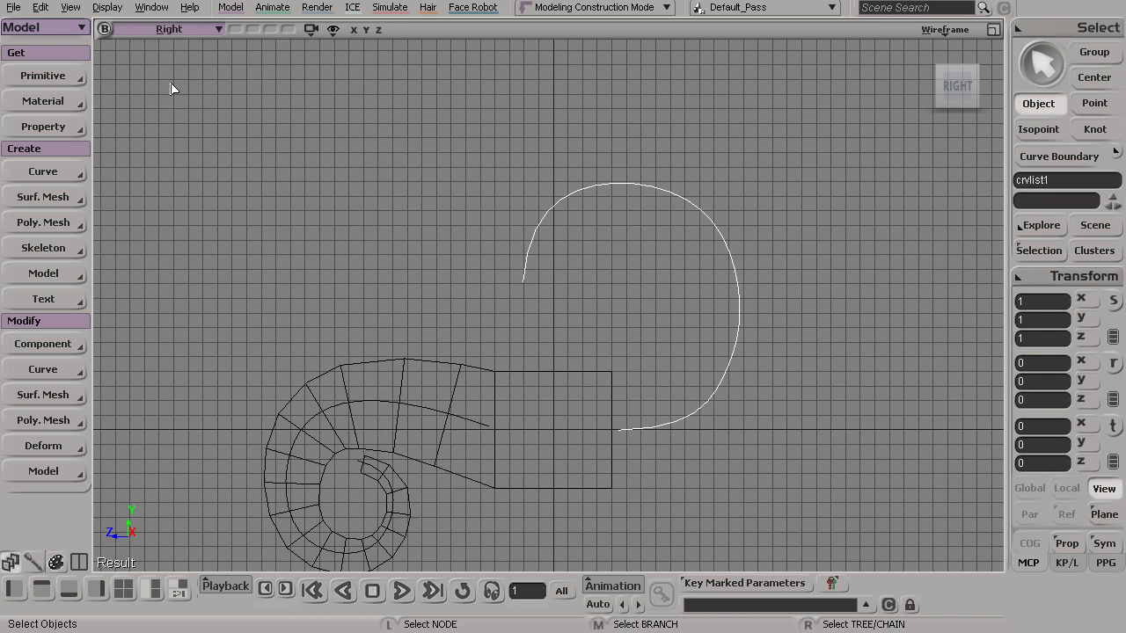
{"action": "left_click", "coordinate": [165, 29]}
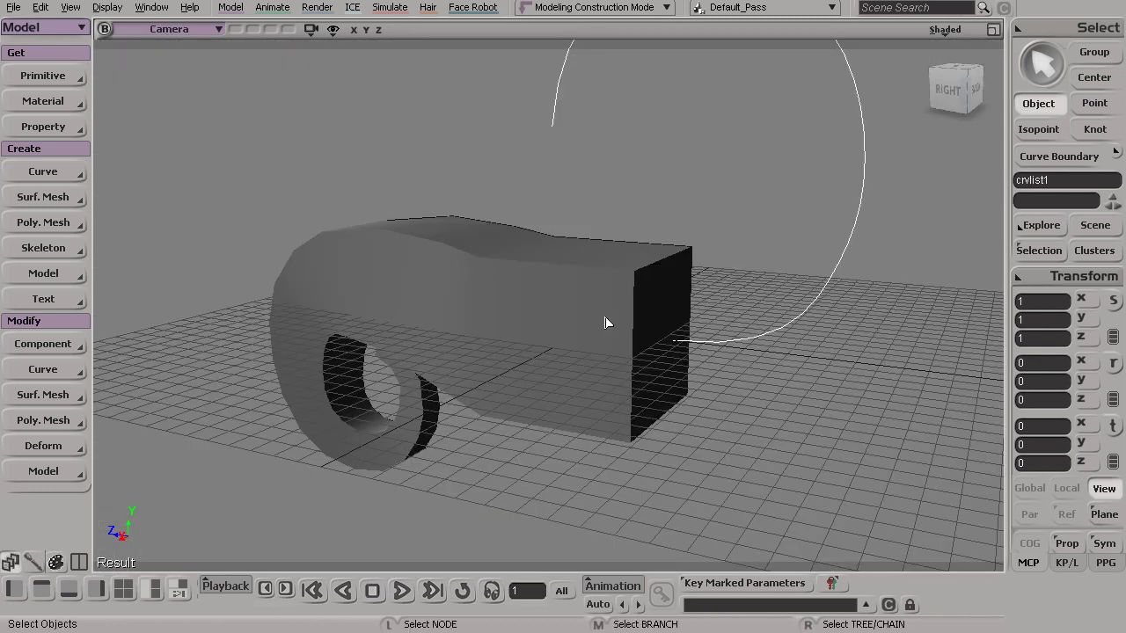
{"action": "left_click_drag", "start_coordinate": [605, 323], "coordinate": [594, 362]}
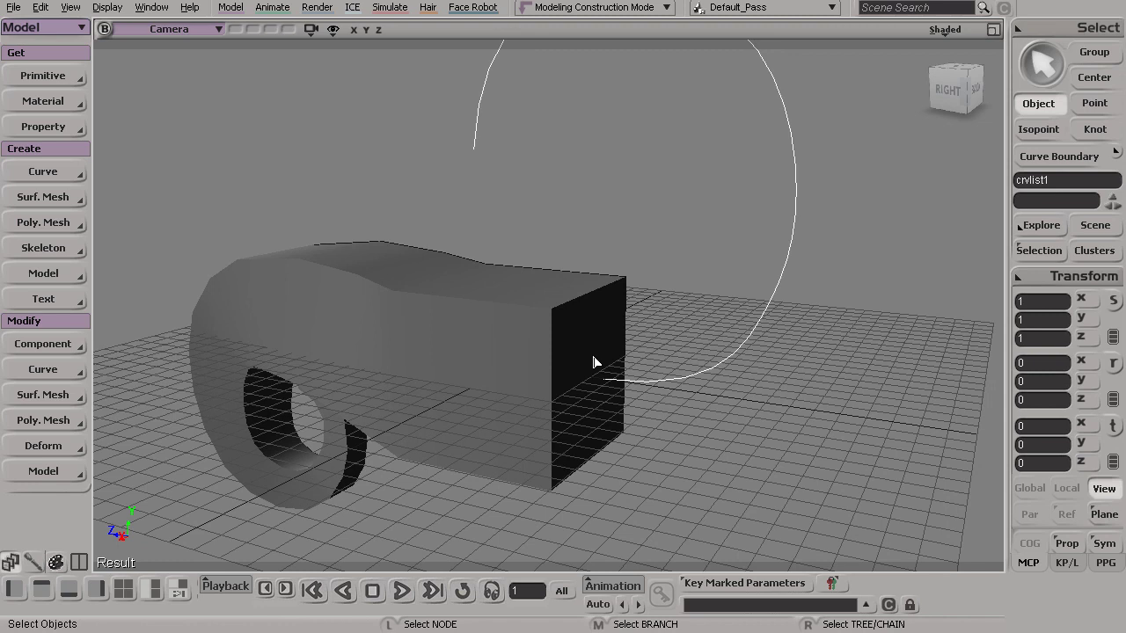
Step: Select the box's opposite end face in polygon mode
{"action": "left_click", "coordinate": [594, 363]}
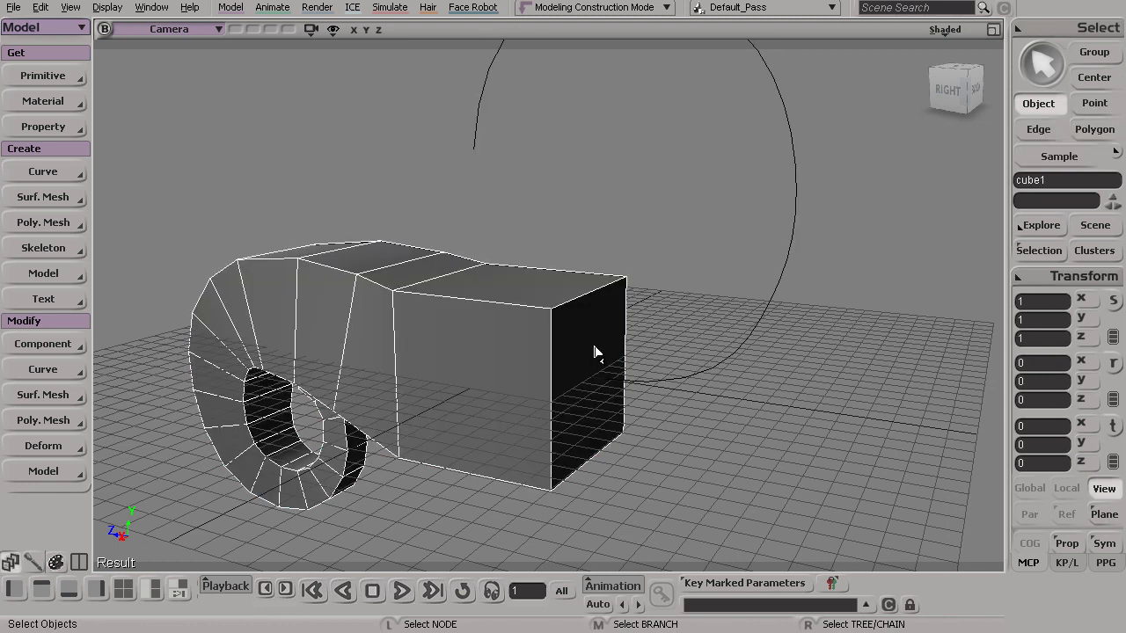
{"action": "key", "text": "u"}
{"action": "left_click", "coordinate": [594, 352]}
{"action": "key", "text": "s"}
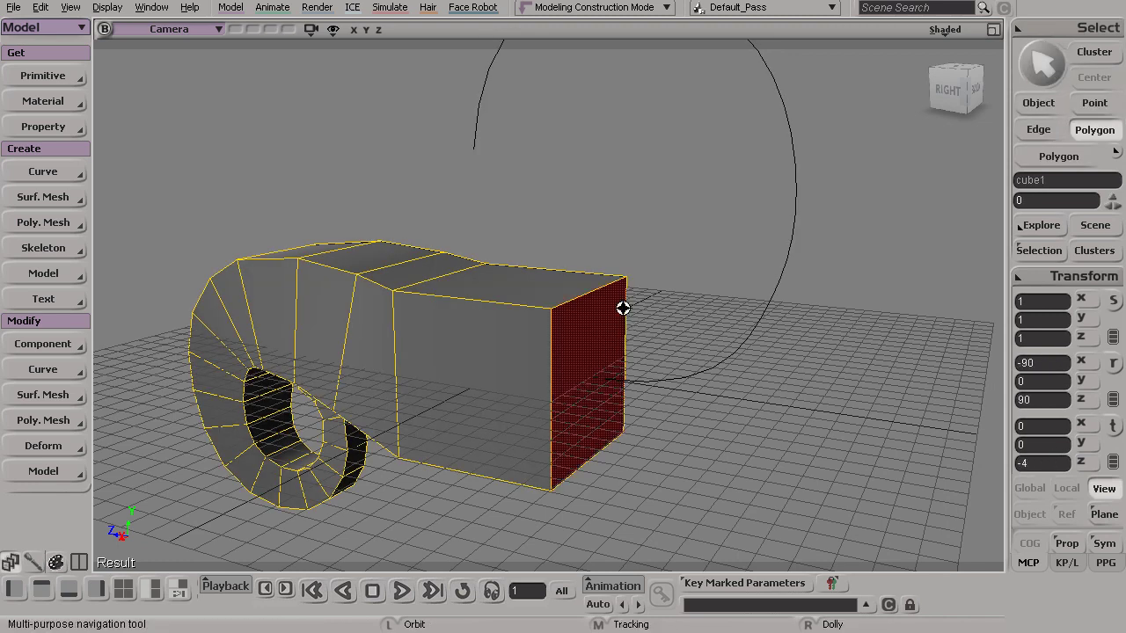
{"action": "left_click_drag", "start_coordinate": [623, 308], "coordinate": [576, 334]}
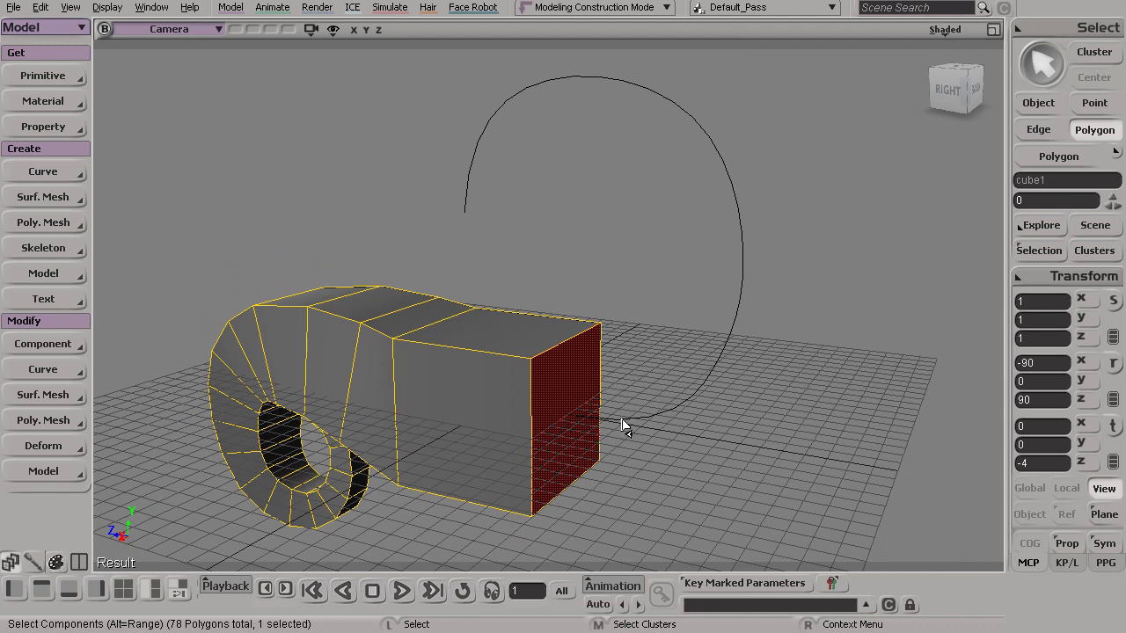
Step: Extrude the end face along the second curve with 2 subdivisions
{"action": "left_click", "coordinate": [56, 419]}
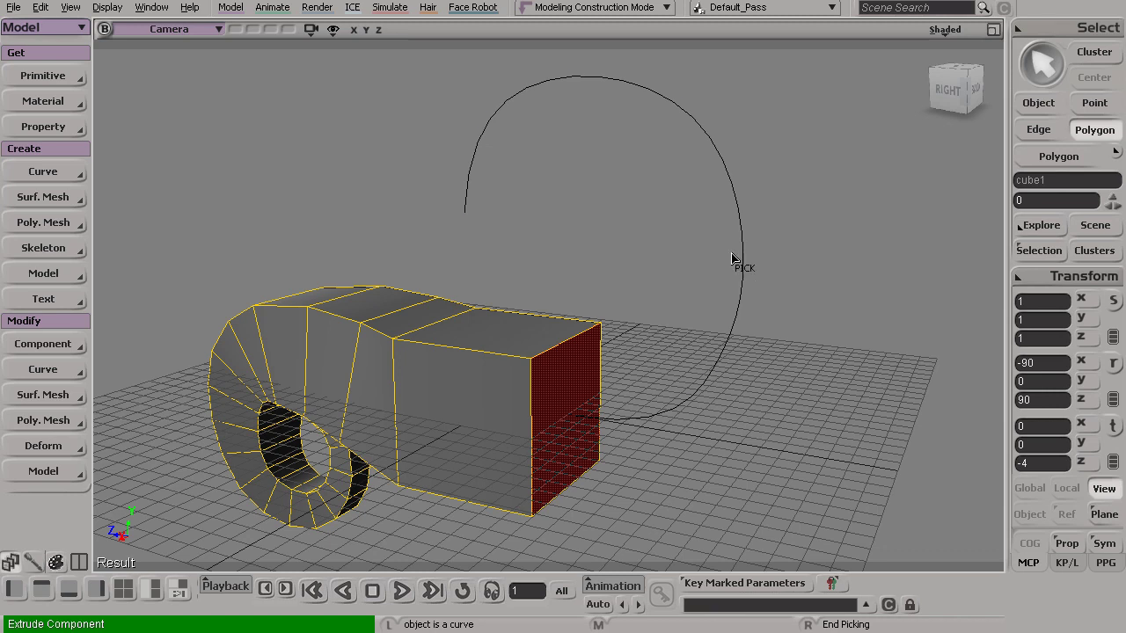
{"action": "left_click", "coordinate": [754, 271]}
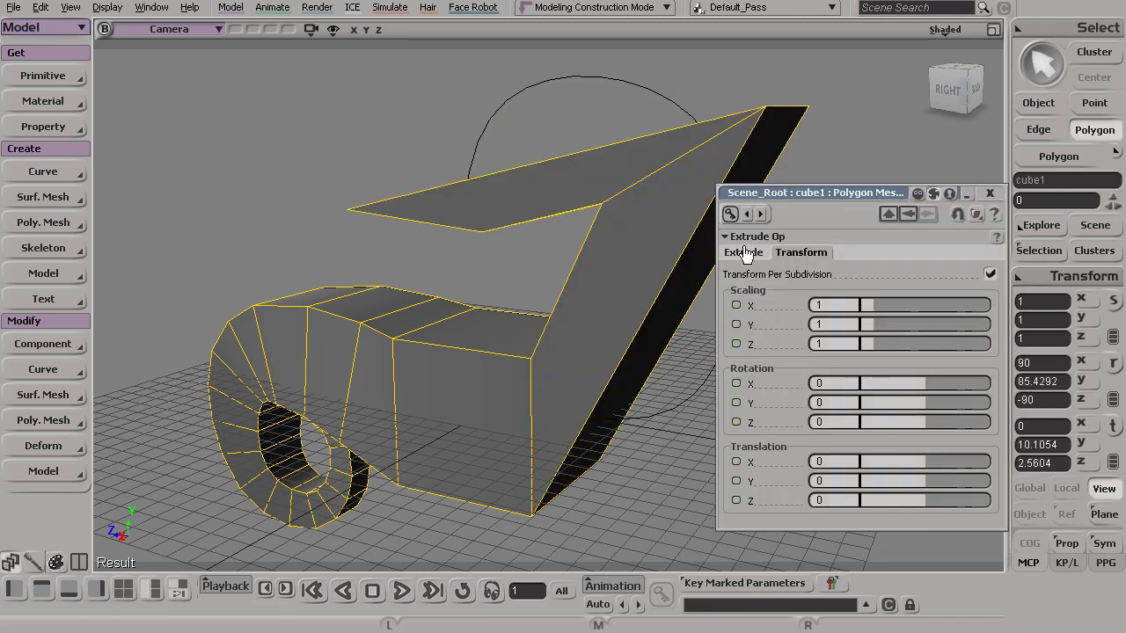
{"action": "left_click", "coordinate": [743, 252]}
{"action": "left_click_drag", "start_coordinate": [869, 443], "coordinate": [879, 445]}
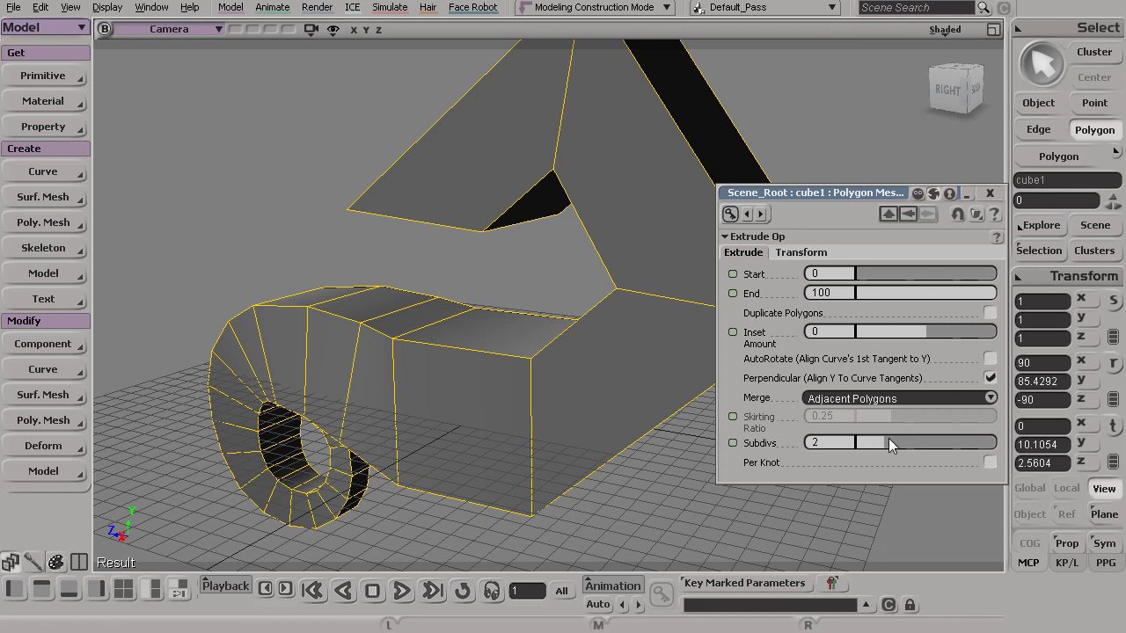
{"action": "left_click_drag", "start_coordinate": [888, 438], "coordinate": [898, 441]}
Step: Set the extrusion's Scaling X, Y and Z to 0.9
{"action": "left_click", "coordinate": [803, 253]}
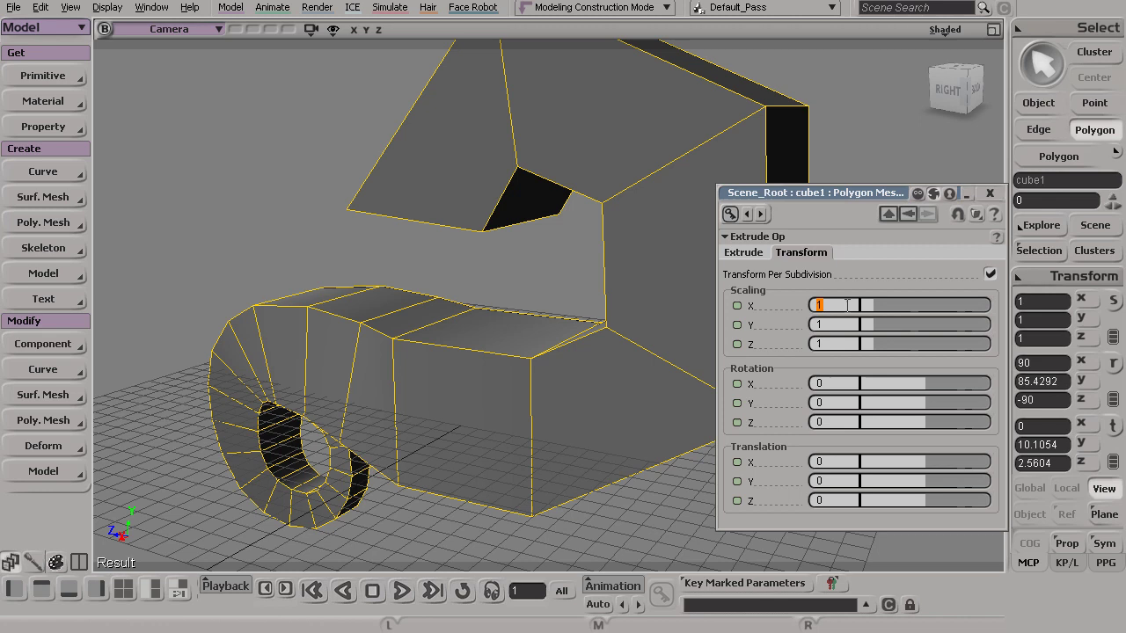
{"action": "type", "text": "0.9"}
{"action": "key", "text": "Tab"}
{"action": "type", "text": "0.9"}
{"action": "key", "text": "Tab"}
{"action": "type", "text": "0.9"}
{"action": "key", "text": "Return"}
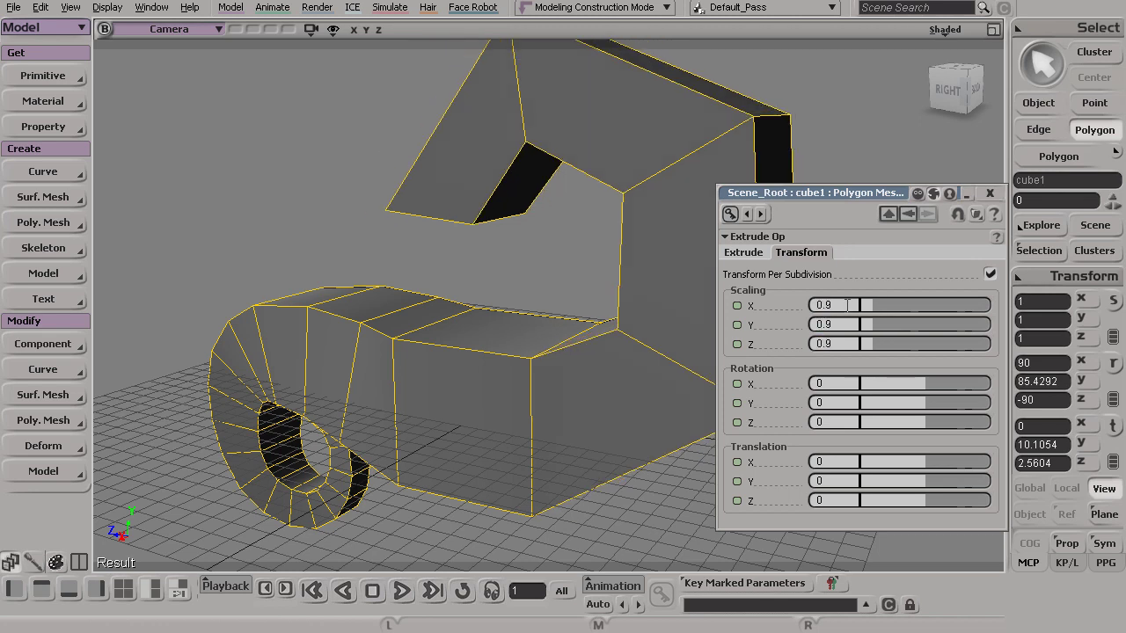
Step: Reduce subdivisions to 1, enable Per Knot, close the panel, and return to object selection
{"action": "left_click", "coordinate": [743, 252]}
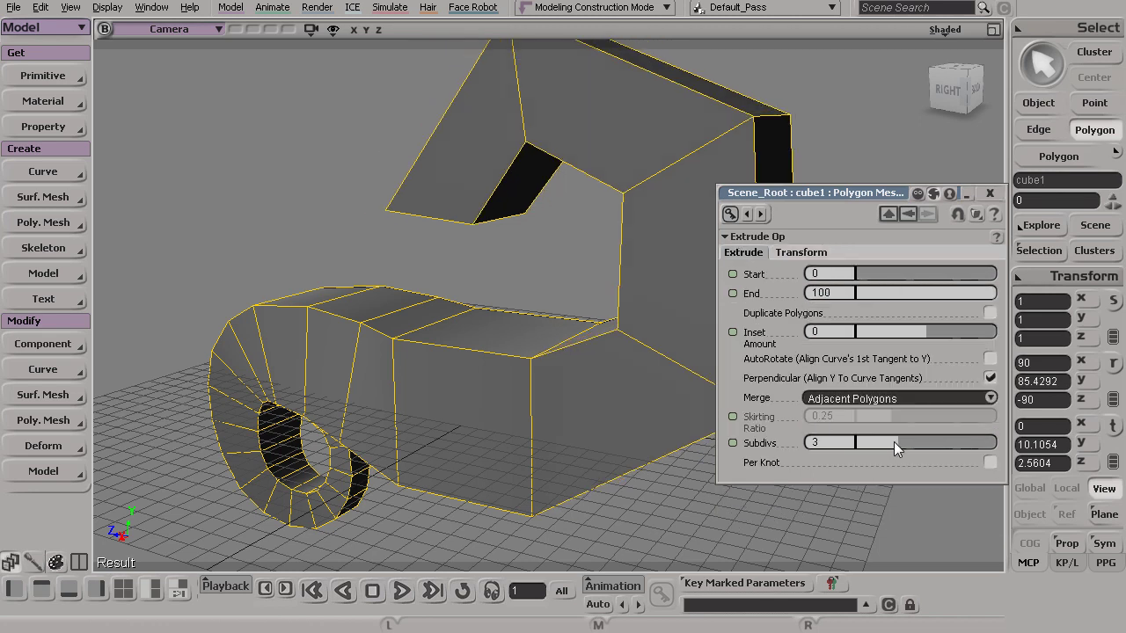
{"action": "mouse_move", "coordinate": [905, 441]}
{"action": "left_mouse_down"}
{"action": "mouse_move", "coordinate": [869, 441]}
{"action": "mouse_move", "coordinate": [884, 444]}
{"action": "left_mouse_up"}
{"action": "left_click", "coordinate": [990, 461]}
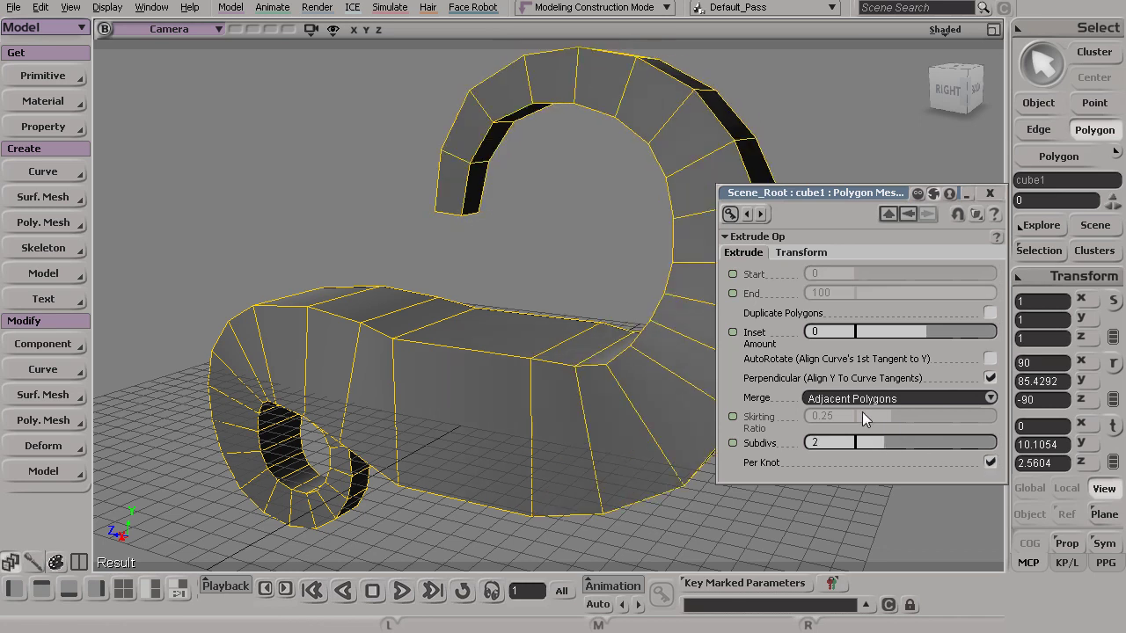
{"action": "left_click", "coordinate": [990, 192]}
{"action": "left_click", "coordinate": [860, 315]}
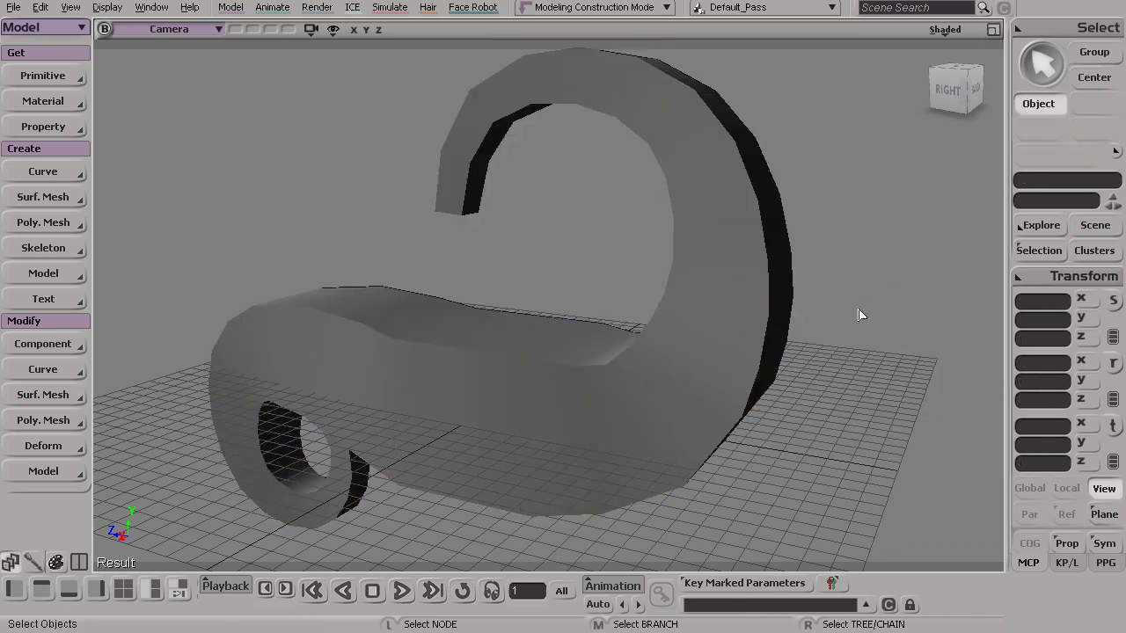
Step: Move the two-horned mesh aside along X to about -20.8
{"action": "key", "text": "s"}
{"action": "left_click_drag", "start_coordinate": [861, 315], "coordinate": [655, 398]}
{"action": "left_click", "coordinate": [610, 373]}
{"action": "key", "text": "s"}
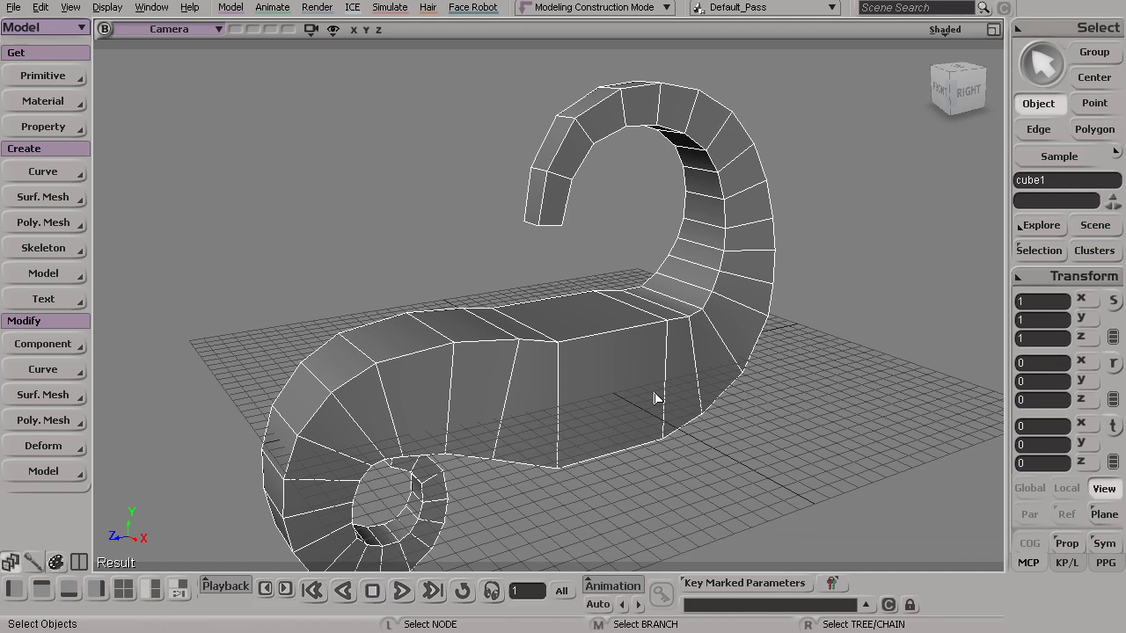
{"action": "key", "text": "v"}
{"action": "left_click_drag", "start_coordinate": [633, 407], "coordinate": [498, 329]}
{"action": "key", "text": "s"}
{"action": "right_click_drag", "start_coordinate": [498, 328], "coordinate": [607, 376]}
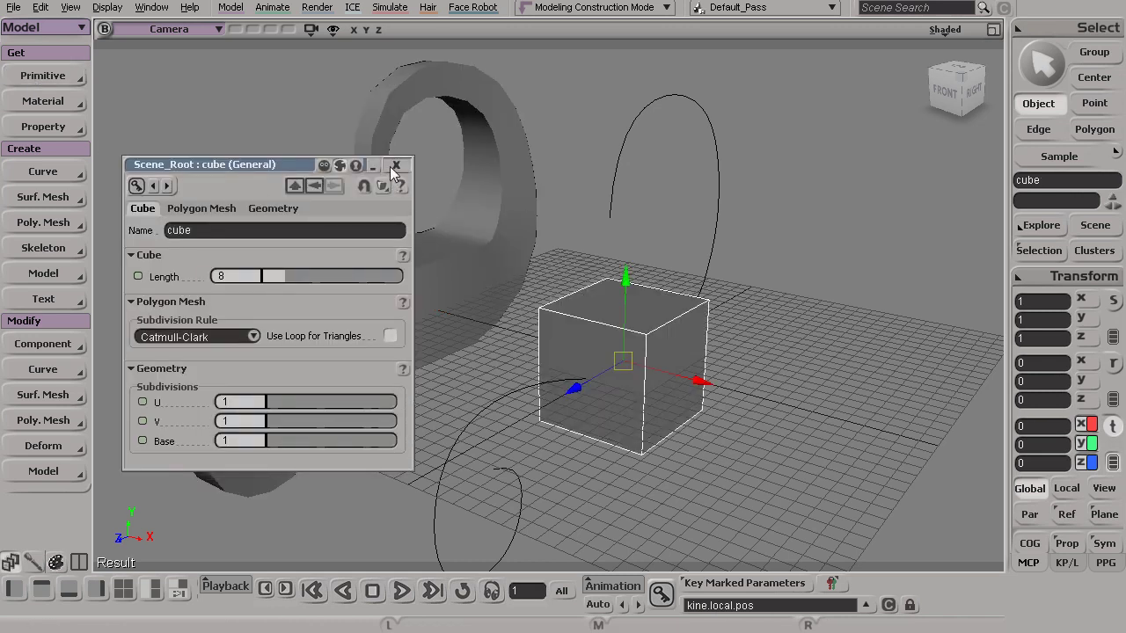
Step: Close the new Length-8 cube's property page and select its face toward the spiral curve
{"action": "left_click", "coordinate": [400, 154]}
{"action": "key", "text": "s"}
{"action": "mouse_move", "coordinate": [510, 299]}
{"action": "left_mouse_down"}
{"action": "mouse_move", "coordinate": [557, 303]}
{"action": "mouse_move", "coordinate": [576, 352]}
{"action": "left_mouse_up"}
{"action": "key", "text": "space"}
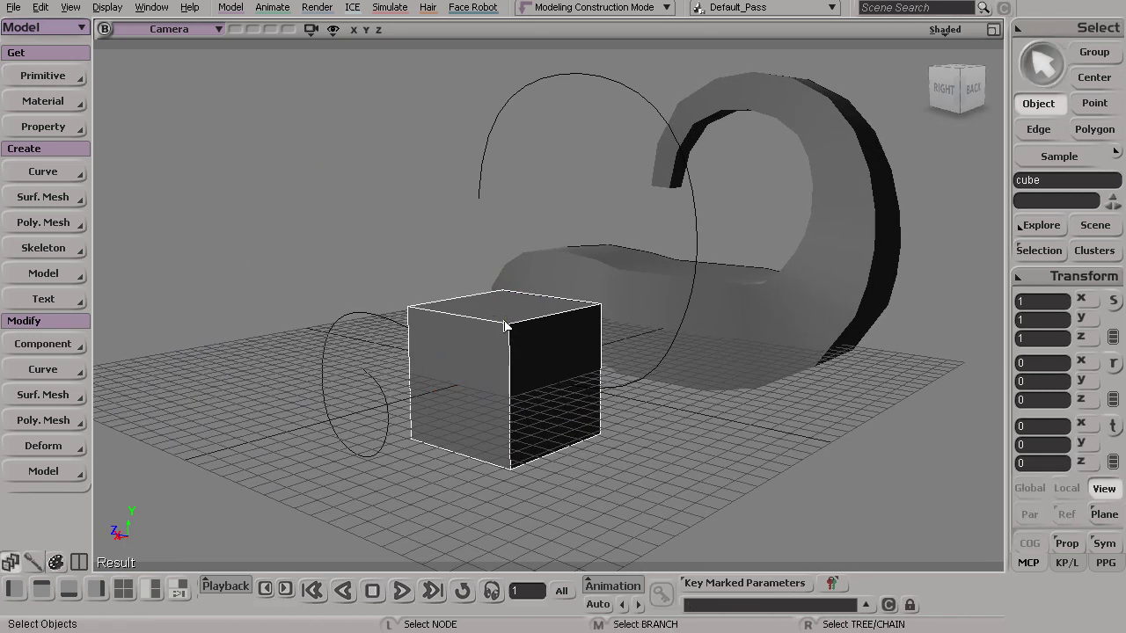
{"action": "key", "text": "u"}
{"action": "left_click", "coordinate": [580, 361]}
{"action": "key", "text": "s"}
{"action": "left_click_drag", "start_coordinate": [503, 359], "coordinate": [484, 372]}
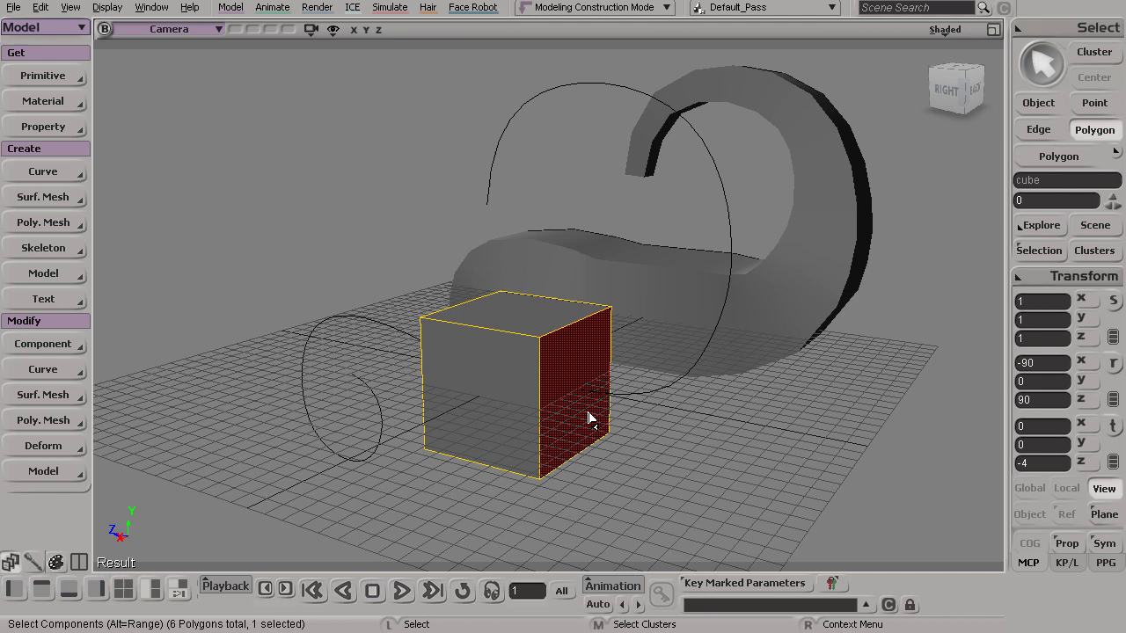
Step: Extrude the new cube's face along the right spiral curve, segmented Per Knot
{"action": "left_click", "coordinate": [45, 421]}
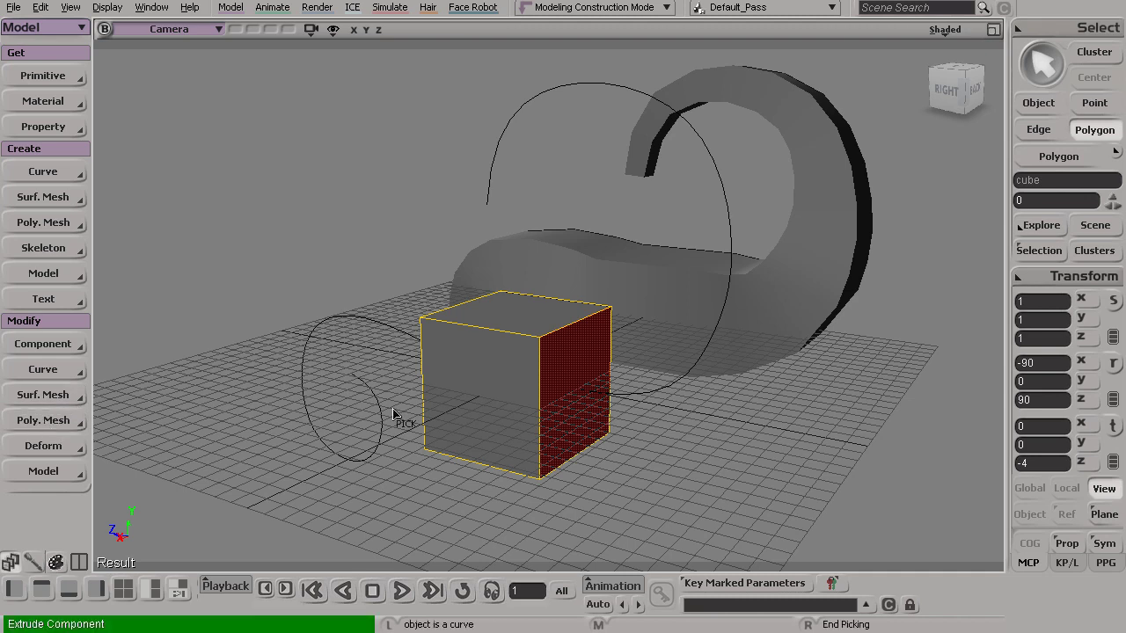
{"action": "left_click", "coordinate": [661, 413]}
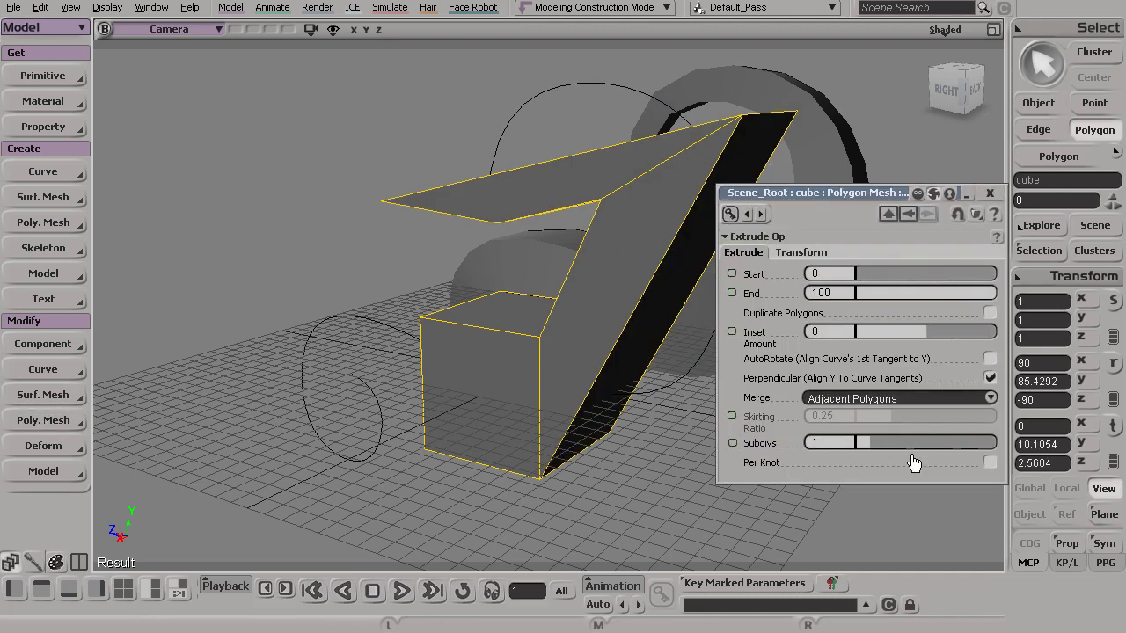
{"action": "left_click", "coordinate": [990, 462]}
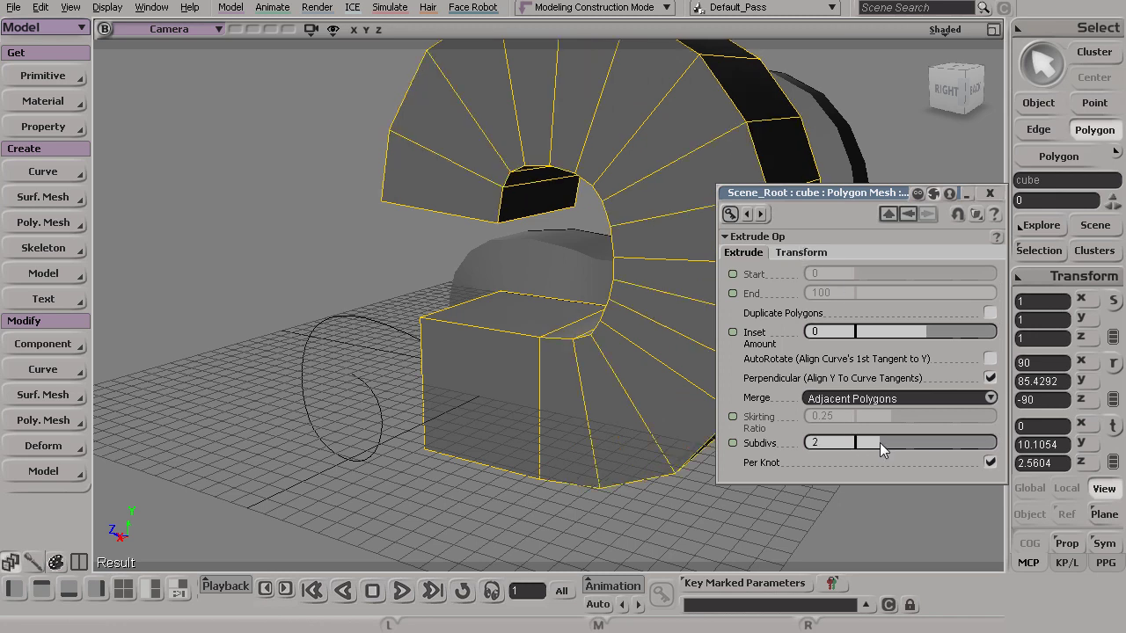
Step: Set the extrusion's Transform Scaling X, Y and Z to 0.9 so the horn tapers
{"action": "left_click", "coordinate": [801, 252]}
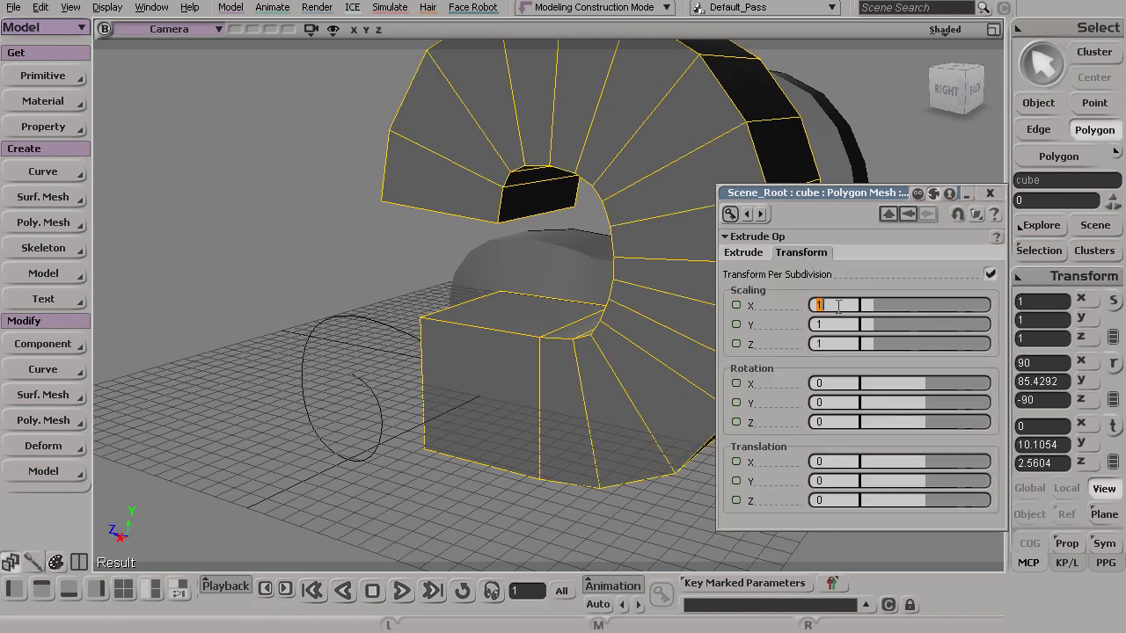
{"action": "type", "text": "0.9"}
{"action": "key", "text": "Tab"}
{"action": "type", "text": "0.9"}
{"action": "key", "text": "Tab"}
{"action": "type", "text": "0.9"}
{"action": "key", "text": "Return"}
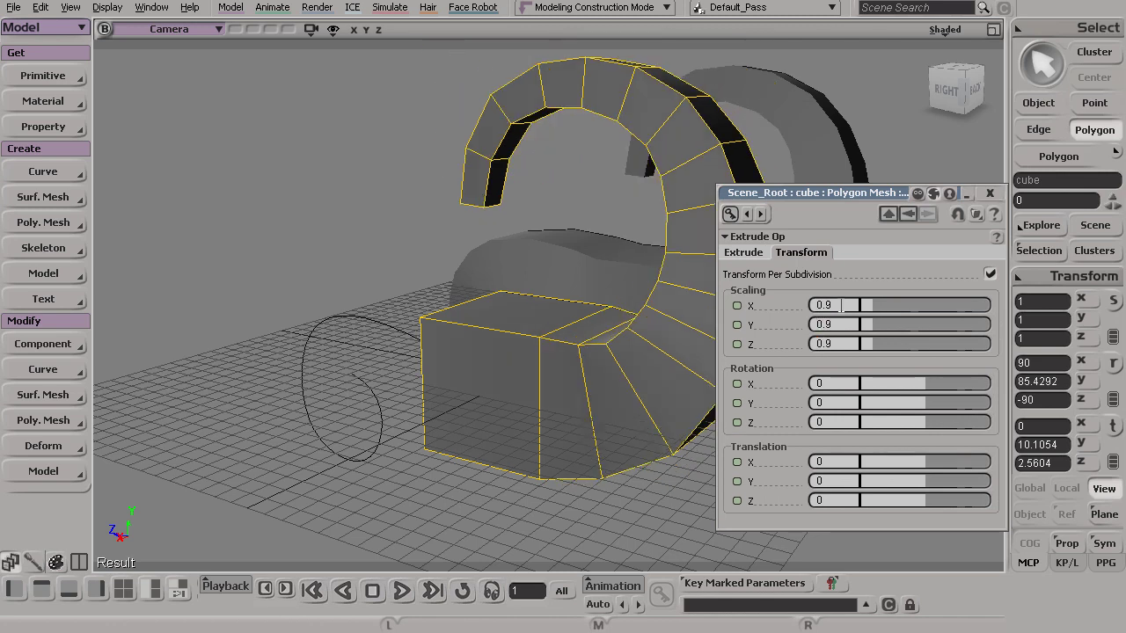
{"action": "left_click", "coordinate": [989, 192]}
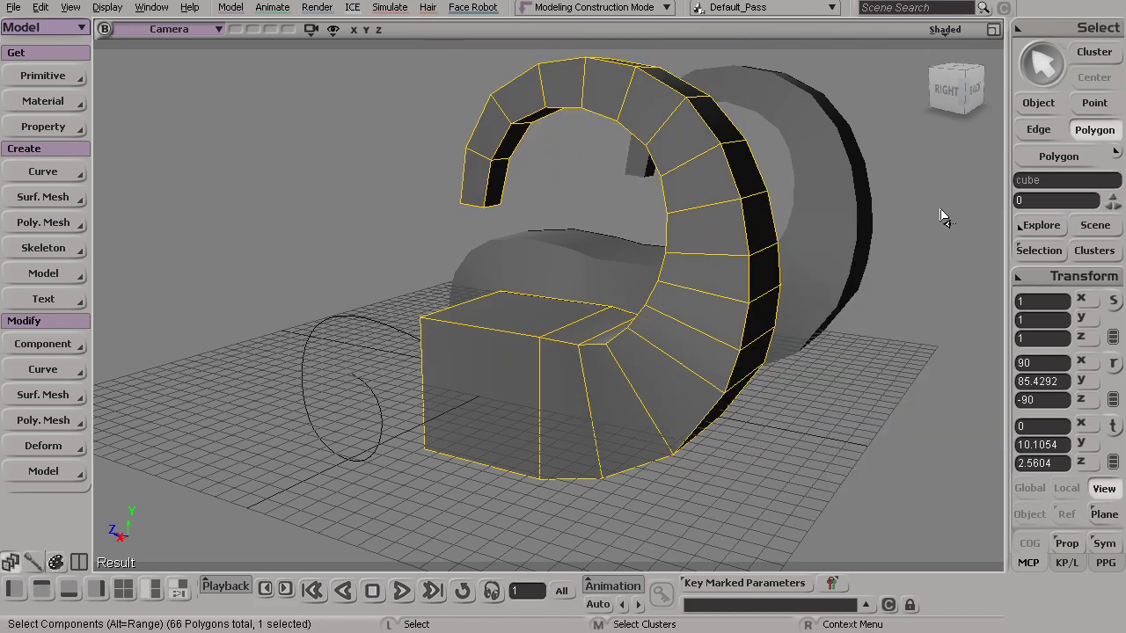
{"action": "key", "text": "s"}
{"action": "left_click_drag", "start_coordinate": [477, 334], "coordinate": [527, 352]}
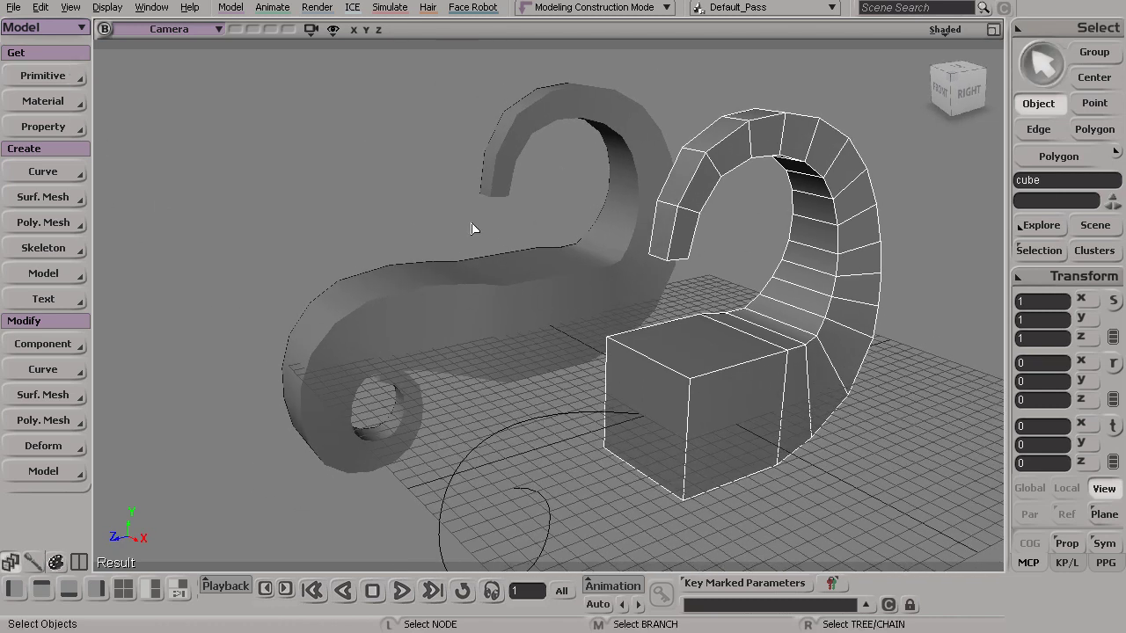
{"action": "key", "text": "s"}
{"action": "left_click_drag", "start_coordinate": [507, 329], "coordinate": [523, 331]}
{"action": "left_click", "coordinate": [523, 331]}
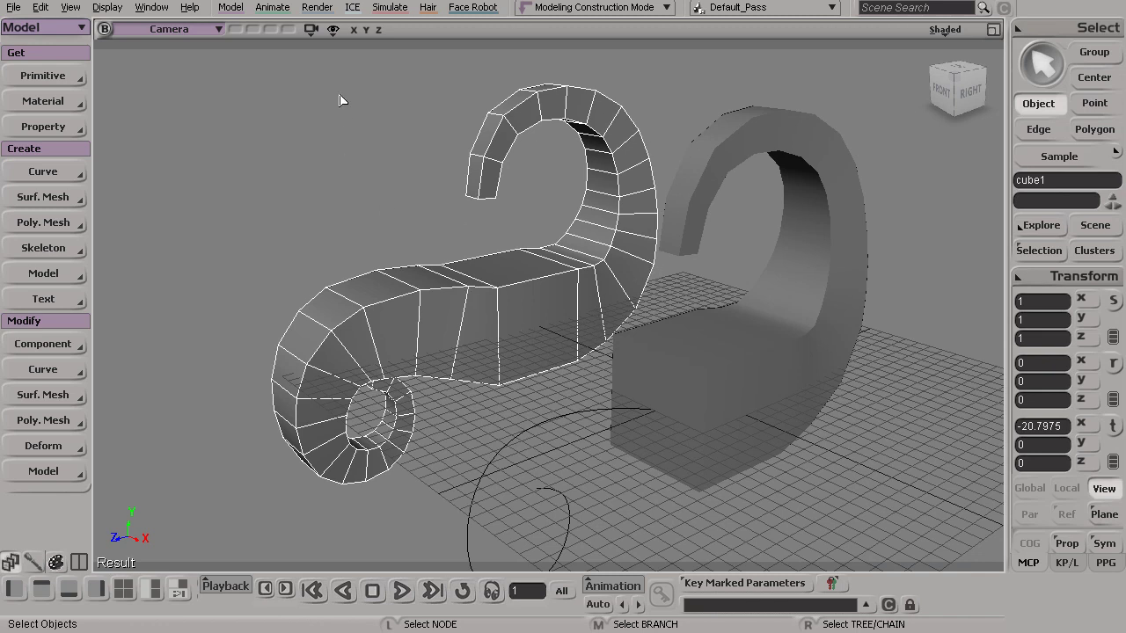
{"action": "left_click", "coordinate": [310, 30]}
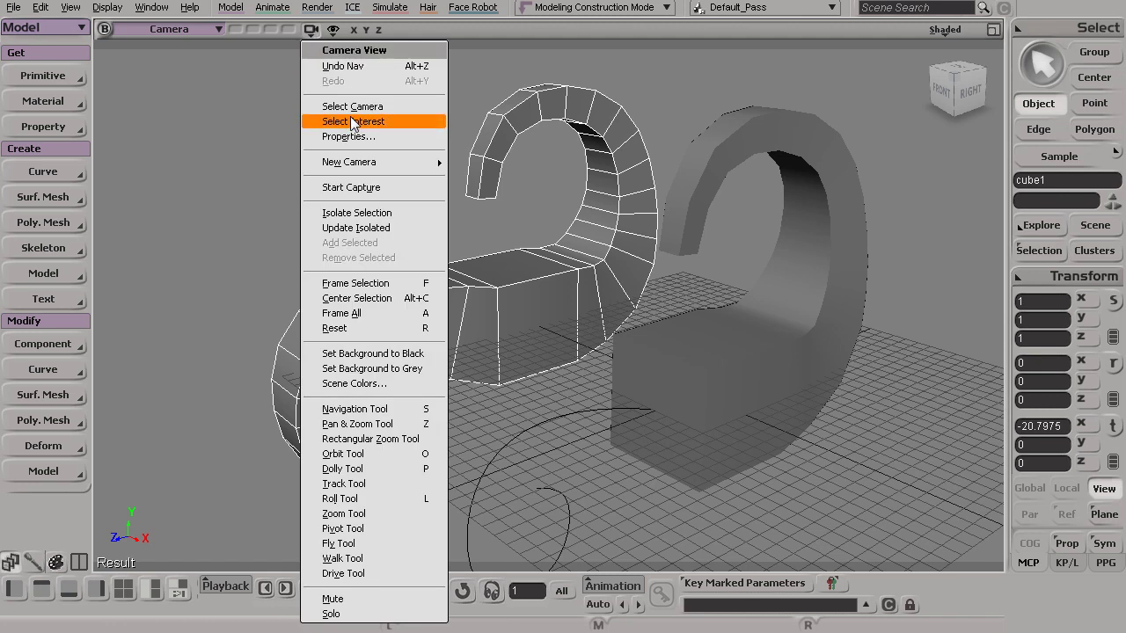
{"action": "left_click", "coordinate": [407, 214]}
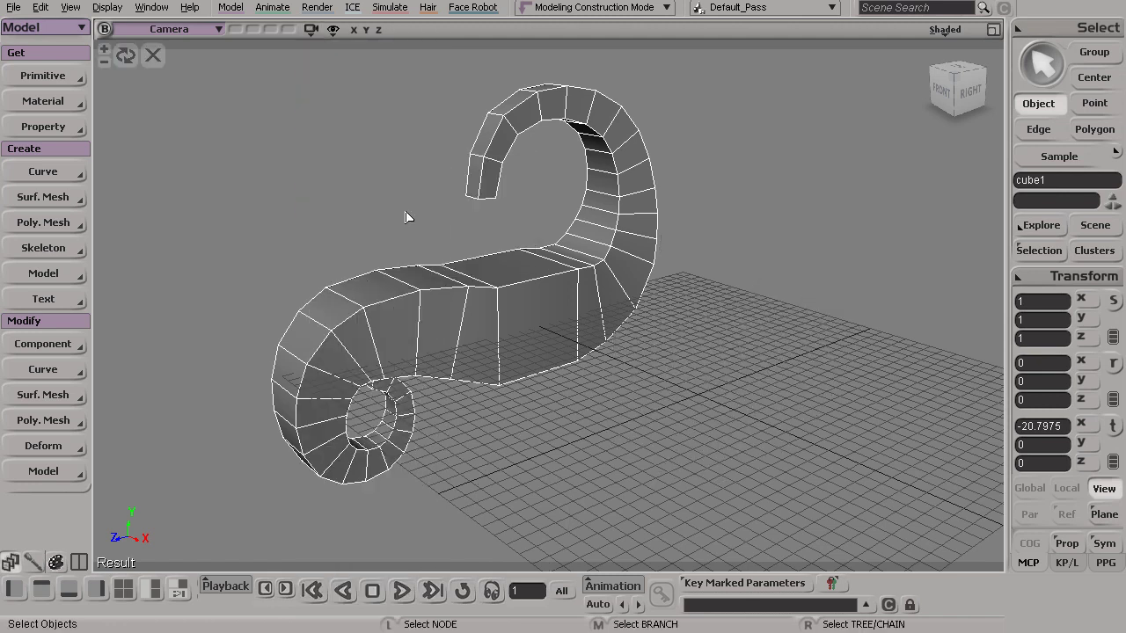
{"action": "key", "text": "s"}
{"action": "left_click_drag", "start_coordinate": [412, 260], "coordinate": [440, 299]}
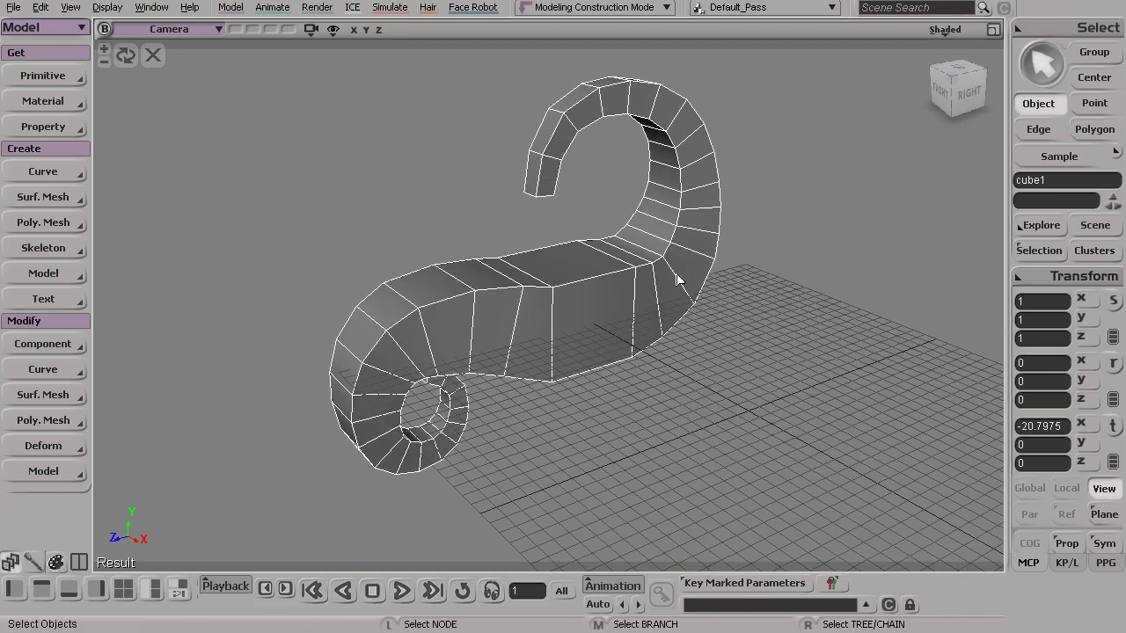
{"action": "key", "text": "shift+h"}
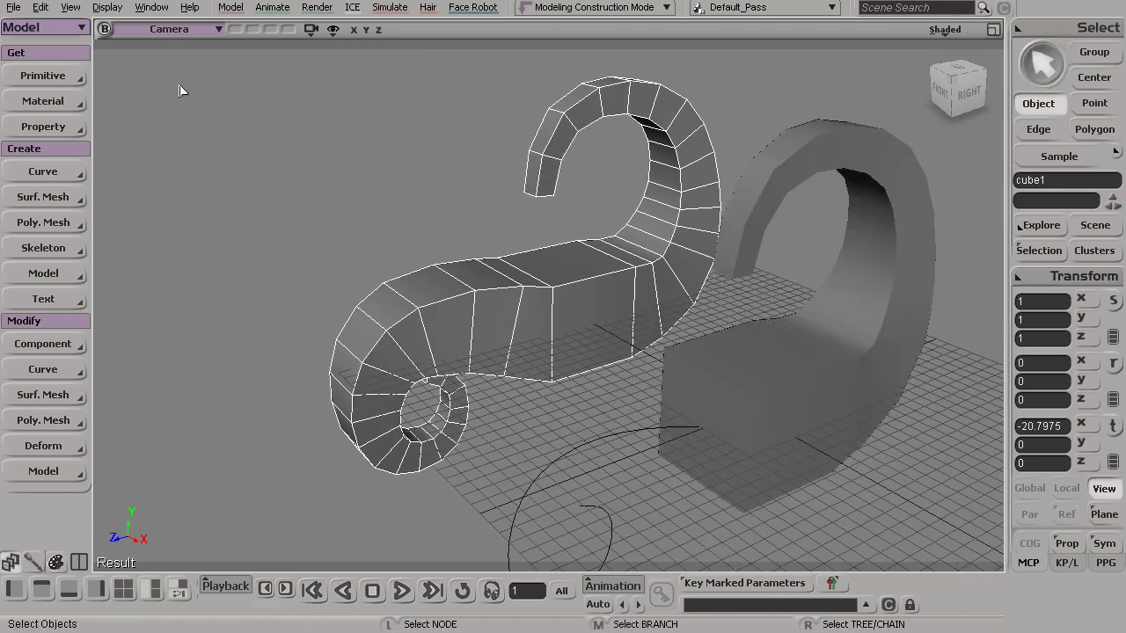
{"action": "left_click", "coordinate": [785, 377]}
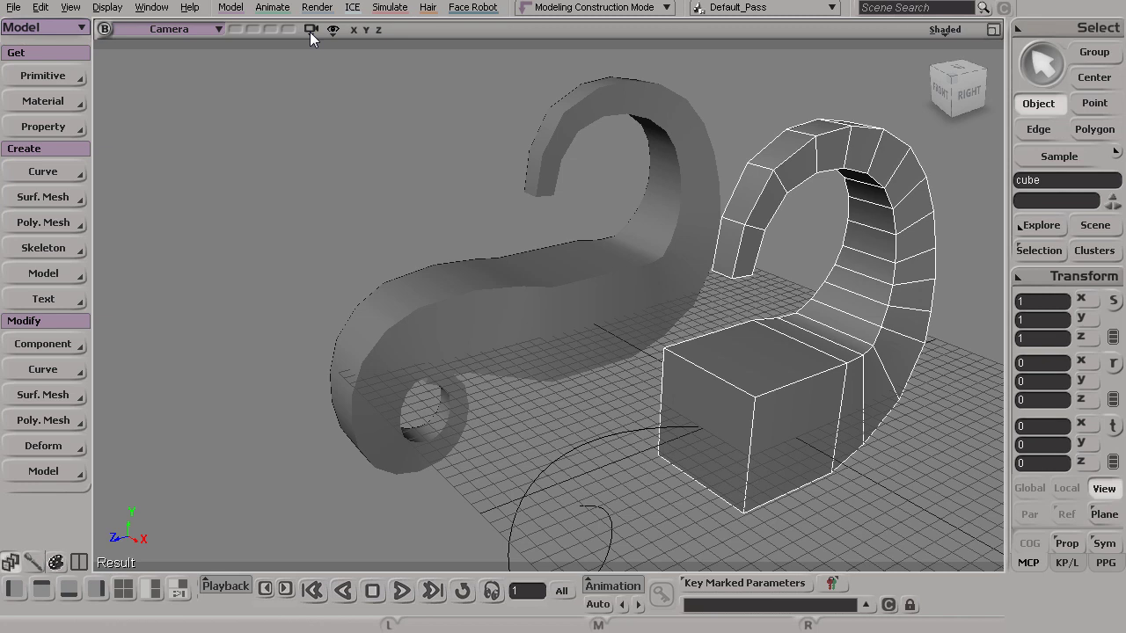
{"action": "key", "text": "shift+h"}
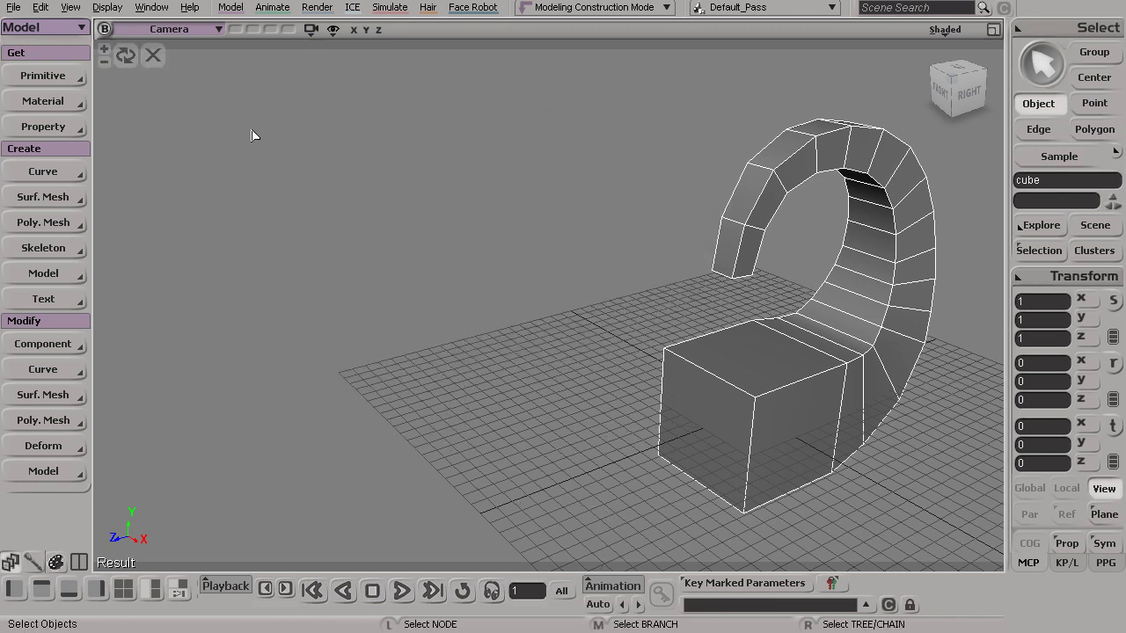
{"action": "left_click", "coordinate": [154, 56]}
{"action": "left_click", "coordinate": [526, 322]}
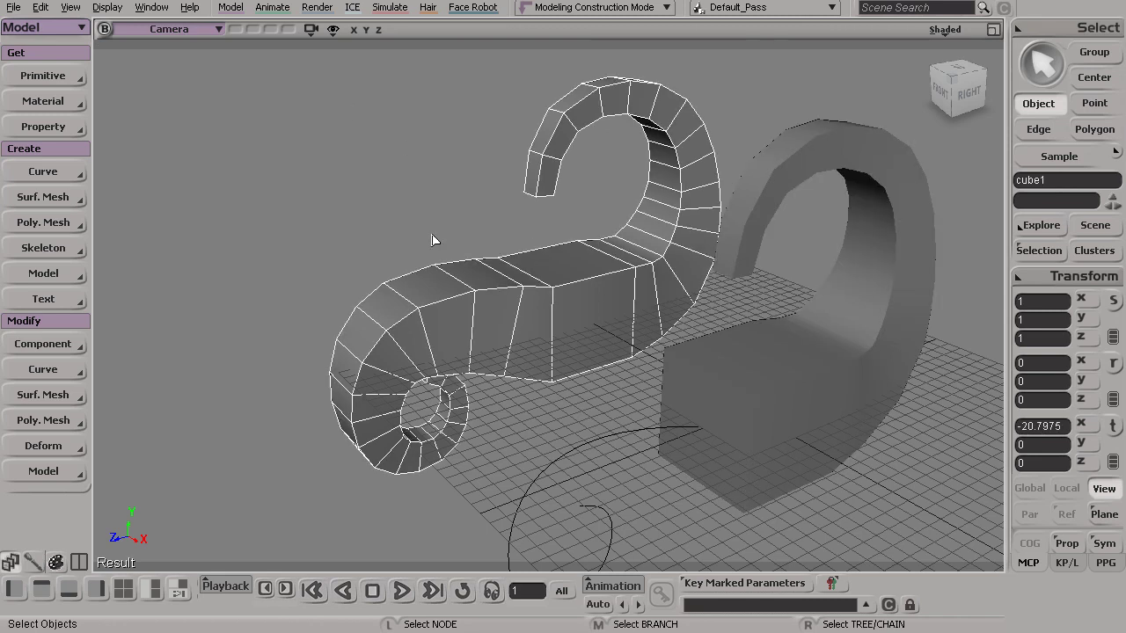
{"action": "key", "text": "shift+h"}
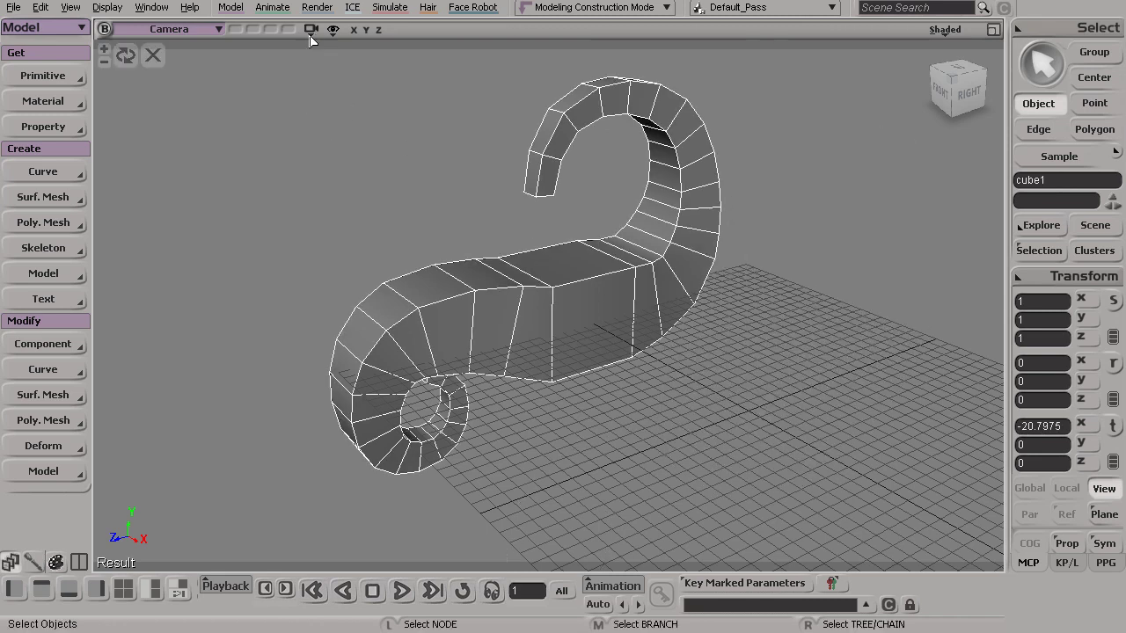
{"action": "left_click", "coordinate": [155, 57]}
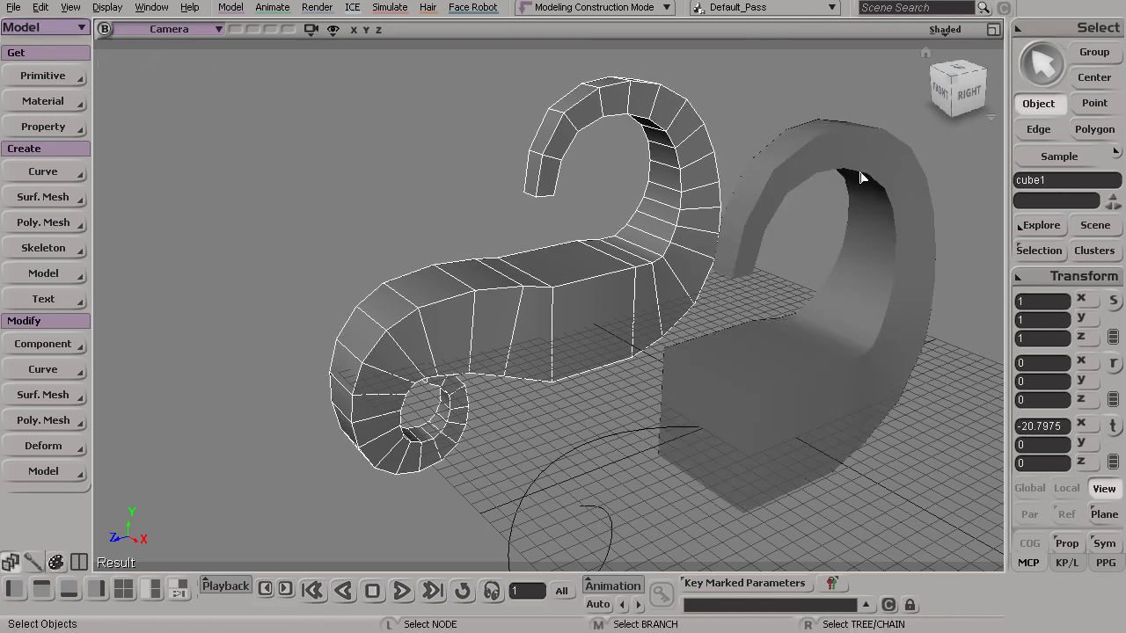
Step: Switch the viewport to Wireframe On Shaded and orbit around both horned models
{"action": "left_click", "coordinate": [947, 31]}
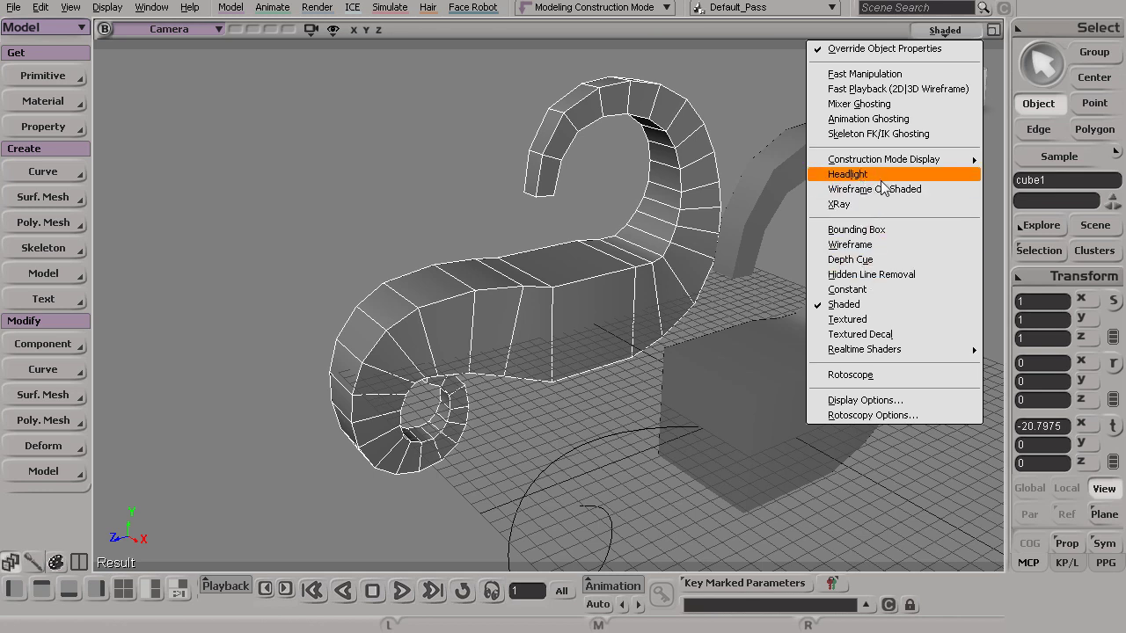
{"action": "left_click", "coordinate": [908, 189]}
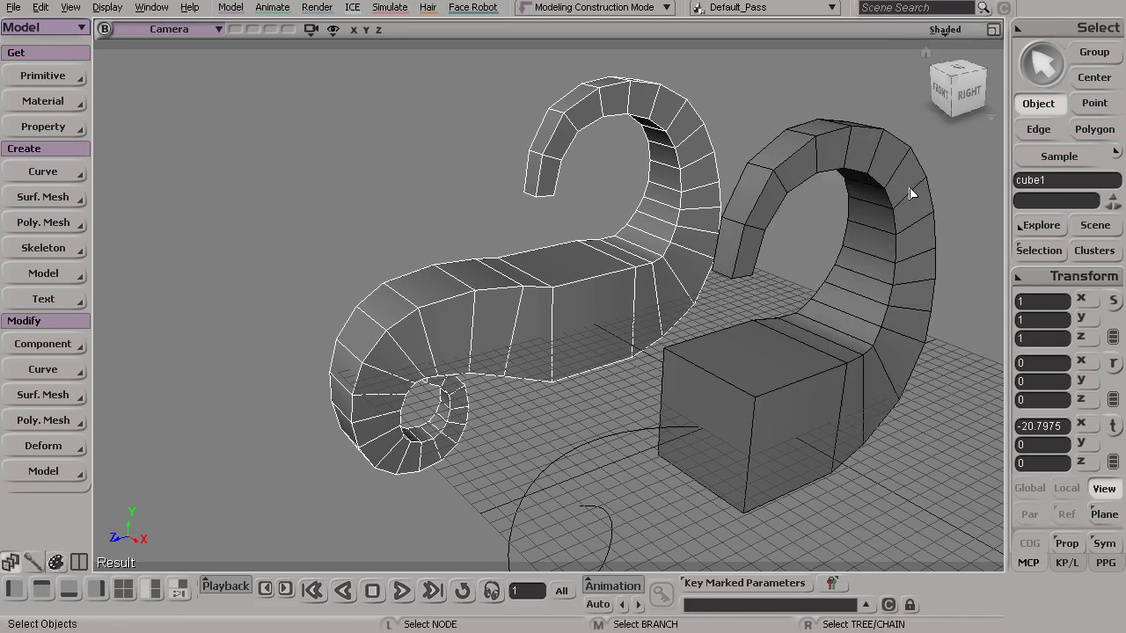
{"action": "left_click", "coordinate": [759, 307]}
{"action": "key", "text": "s"}
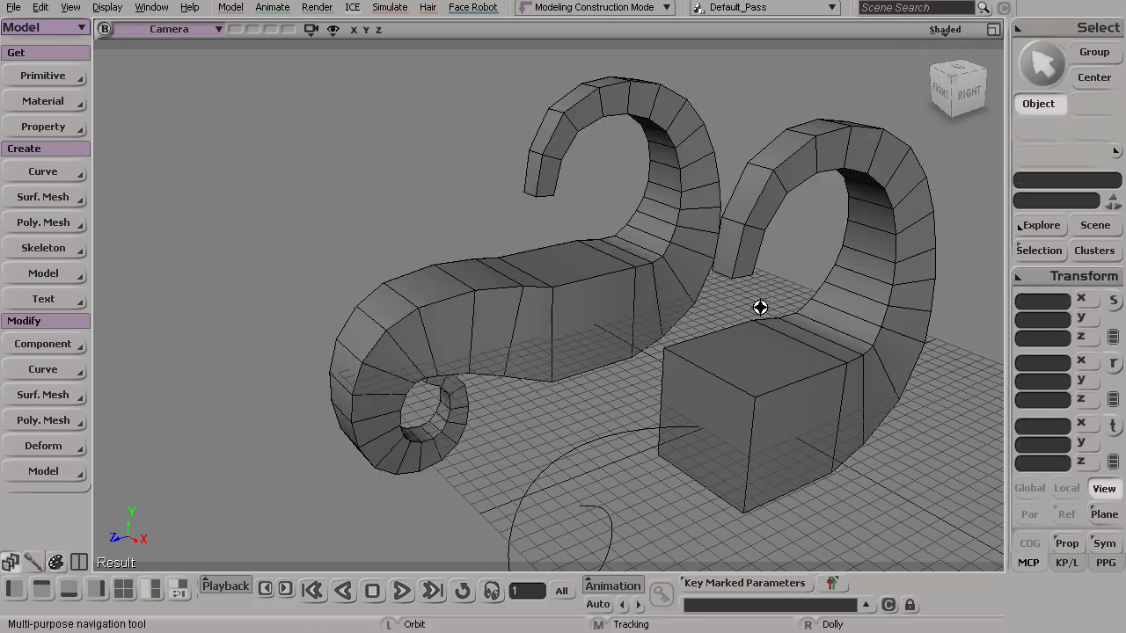
{"action": "left_click_drag", "start_coordinate": [760, 307], "coordinate": [728, 294]}
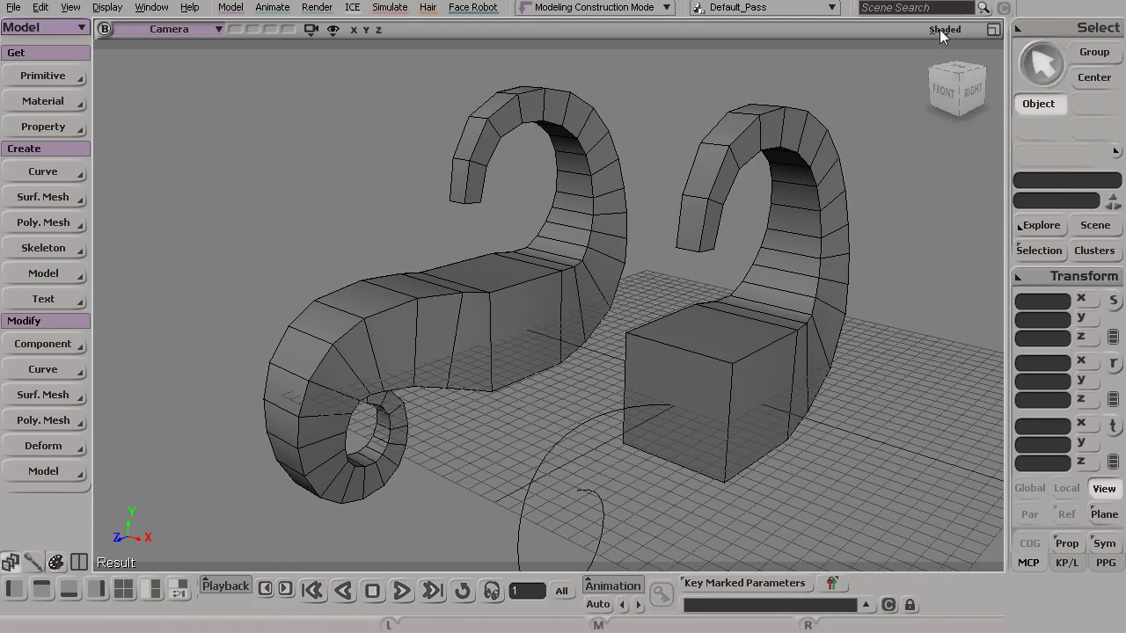
{"action": "key", "text": "s"}
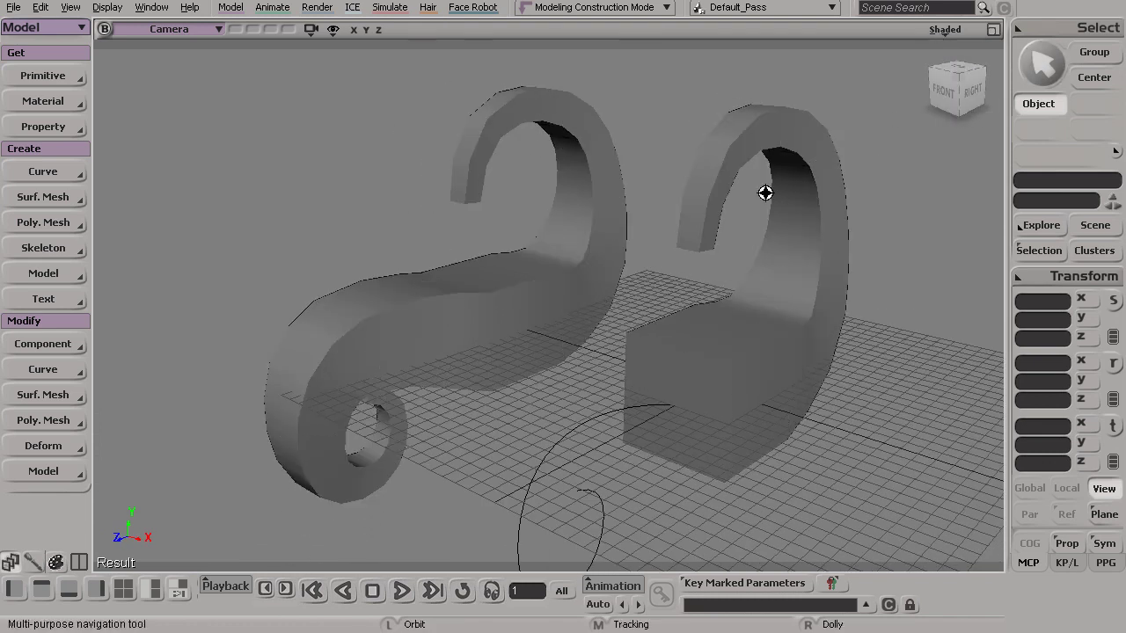
{"action": "left_click_drag", "start_coordinate": [765, 191], "coordinate": [740, 239]}
{"action": "key", "text": "s"}
{"action": "key", "text": "space"}
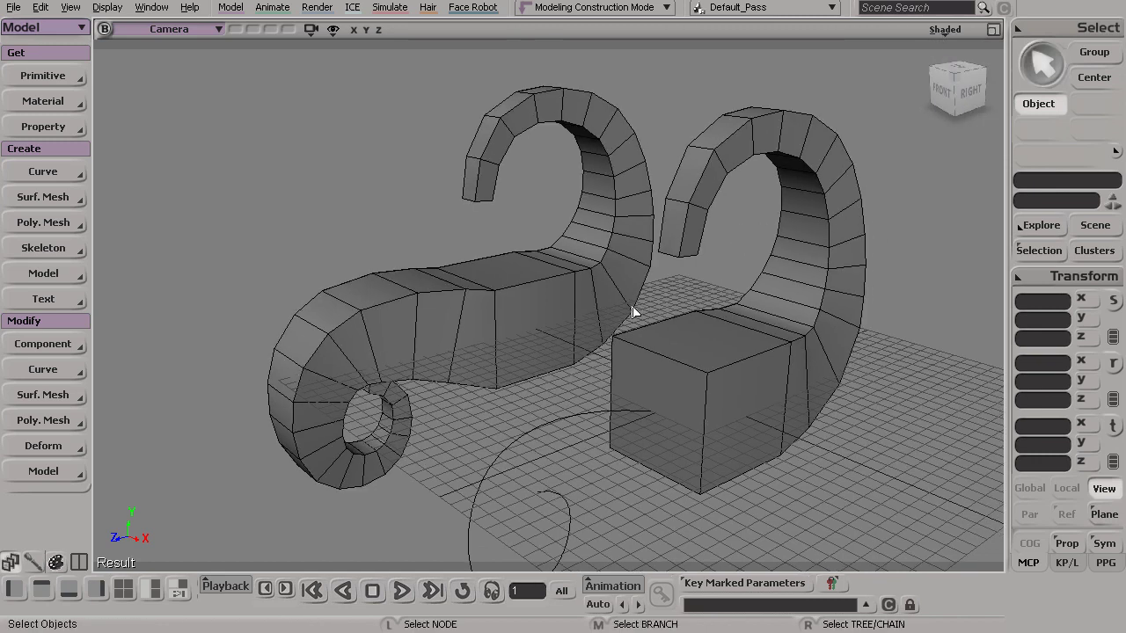
{"action": "key", "text": "s"}
{"action": "middle_click_drag", "start_coordinate": [633, 311], "coordinate": [674, 319]}
{"action": "key", "text": "space"}
{"action": "left_click", "coordinate": [487, 173]}
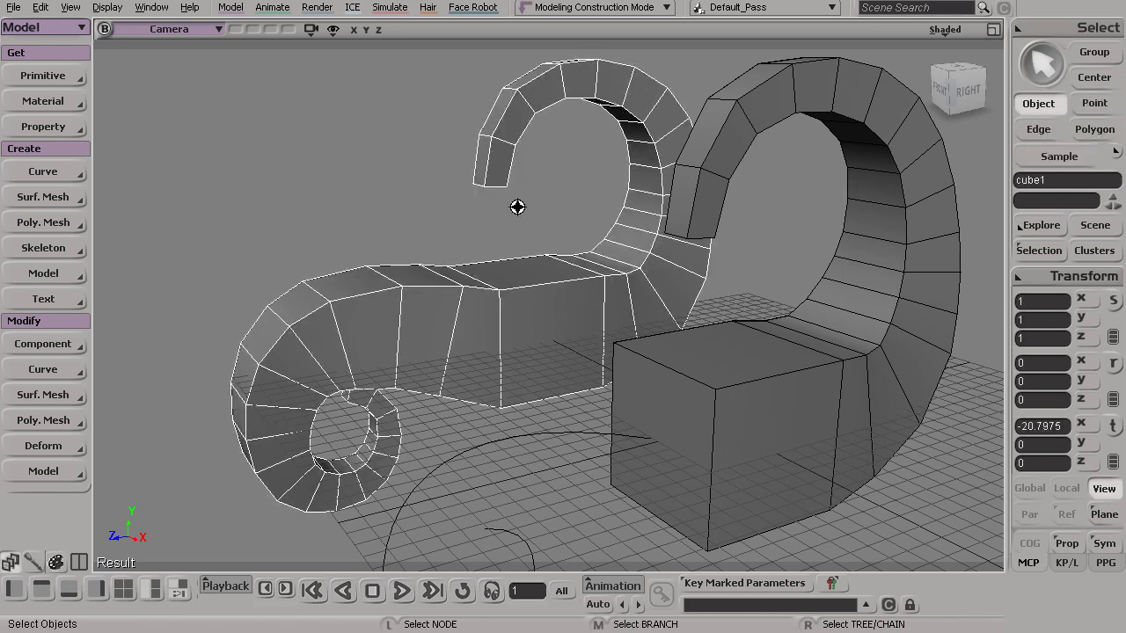
{"action": "key", "text": "s"}
{"action": "right_click_drag", "start_coordinate": [518, 206], "coordinate": [528, 234]}
{"action": "key", "text": "space"}
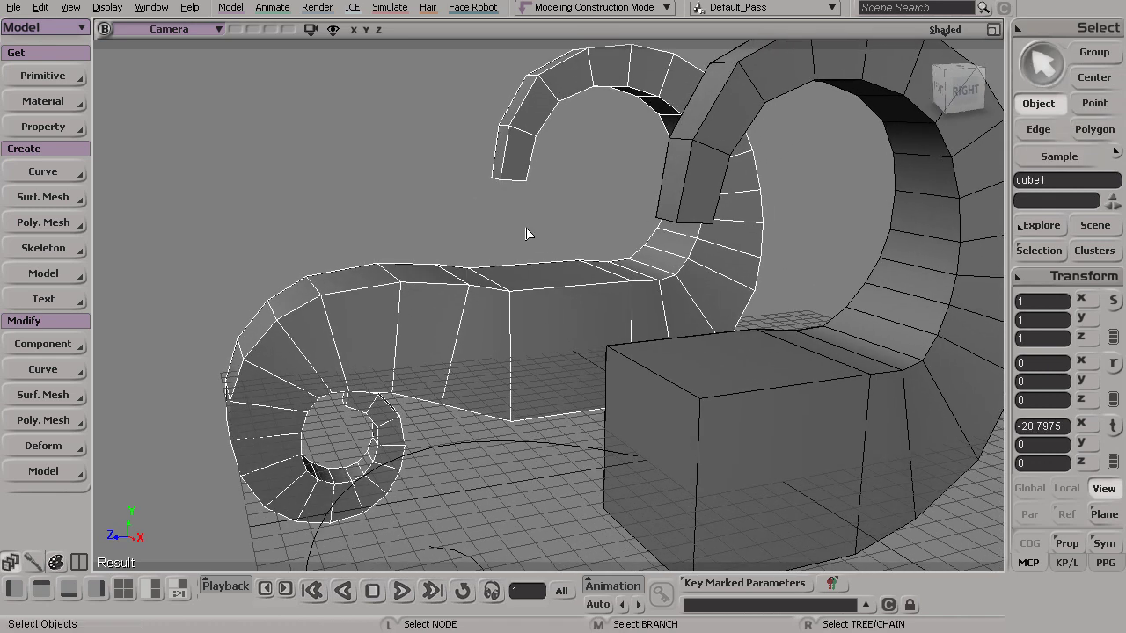
{"action": "key", "text": "t"}
{"action": "left_click_drag", "start_coordinate": [472, 170], "coordinate": [582, 236]}
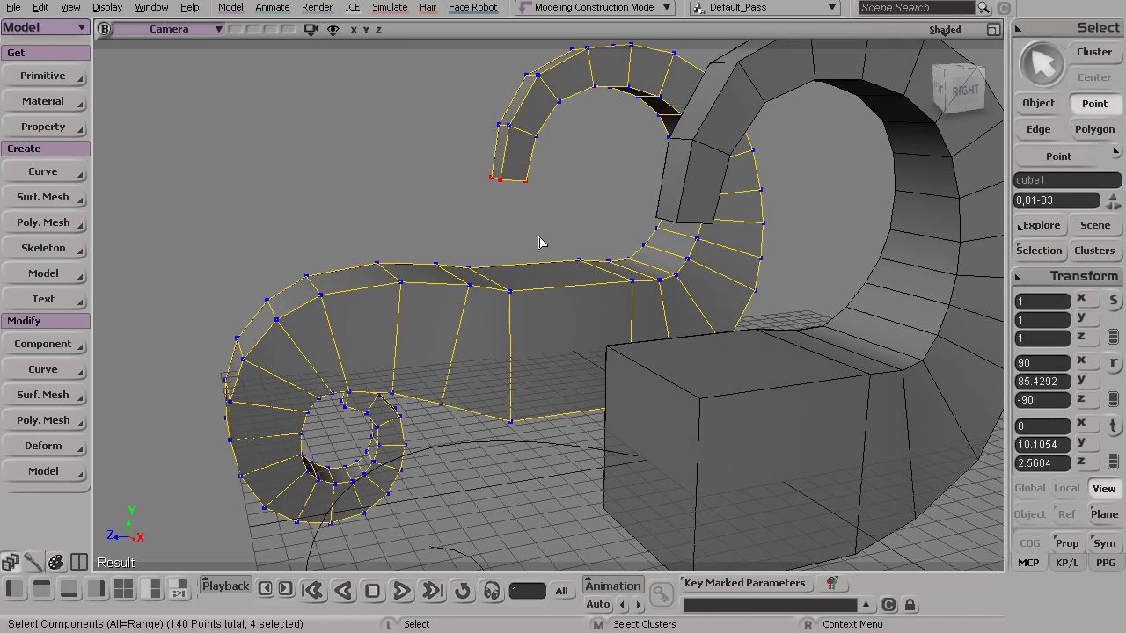
{"action": "key", "text": "s"}
{"action": "left_click_drag", "start_coordinate": [502, 317], "coordinate": [533, 314]}
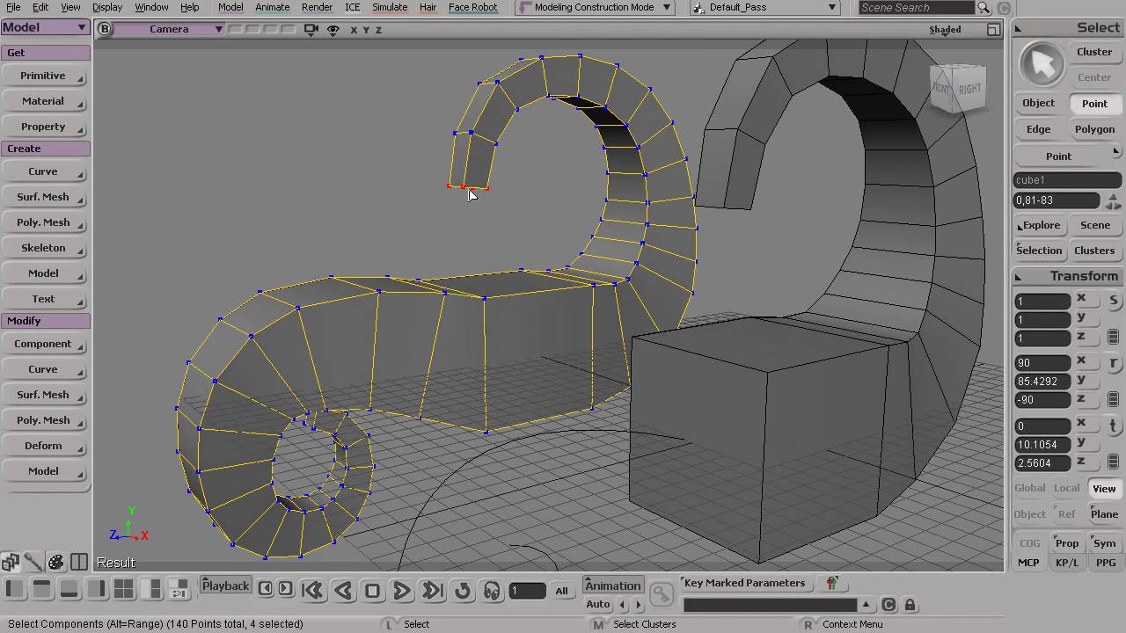
{"action": "key", "text": "space"}
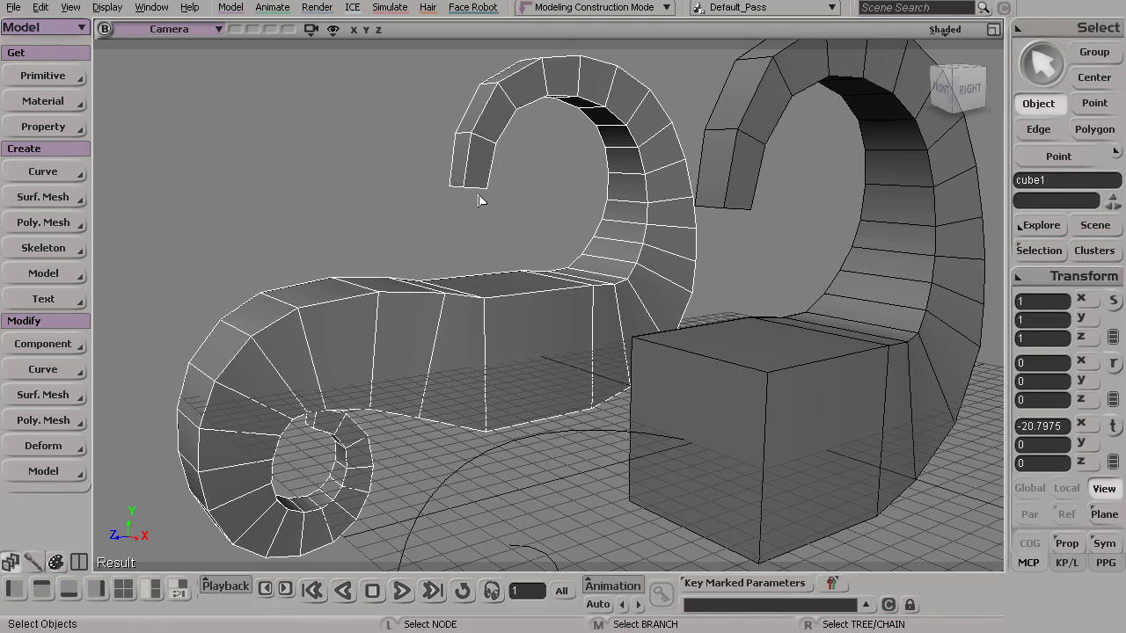
{"action": "key", "text": "v"}
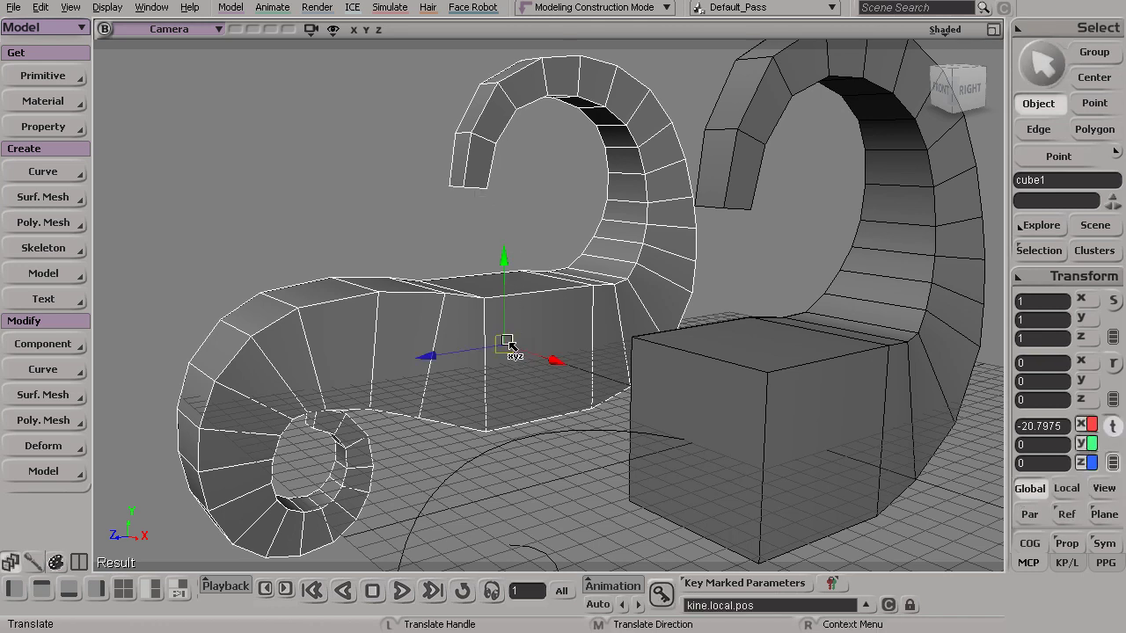
{"action": "key", "text": "c"}
{"action": "left_click_drag", "start_coordinate": [484, 282], "coordinate": [443, 305]}
{"action": "key", "text": "ctrl+z"}
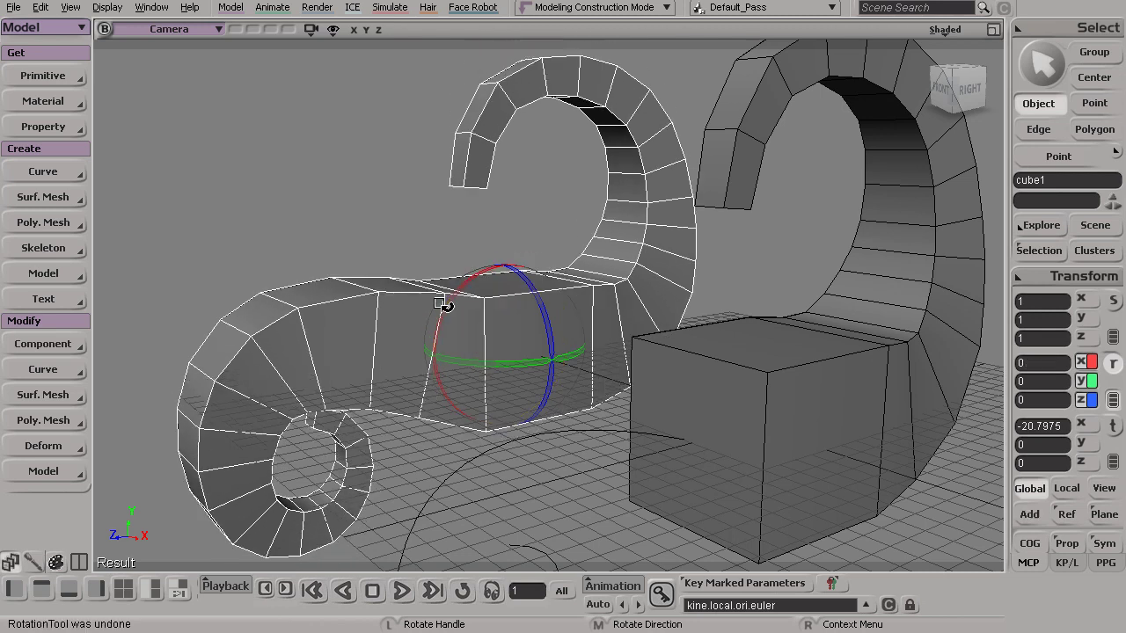
{"action": "left_click", "coordinate": [1047, 275]}
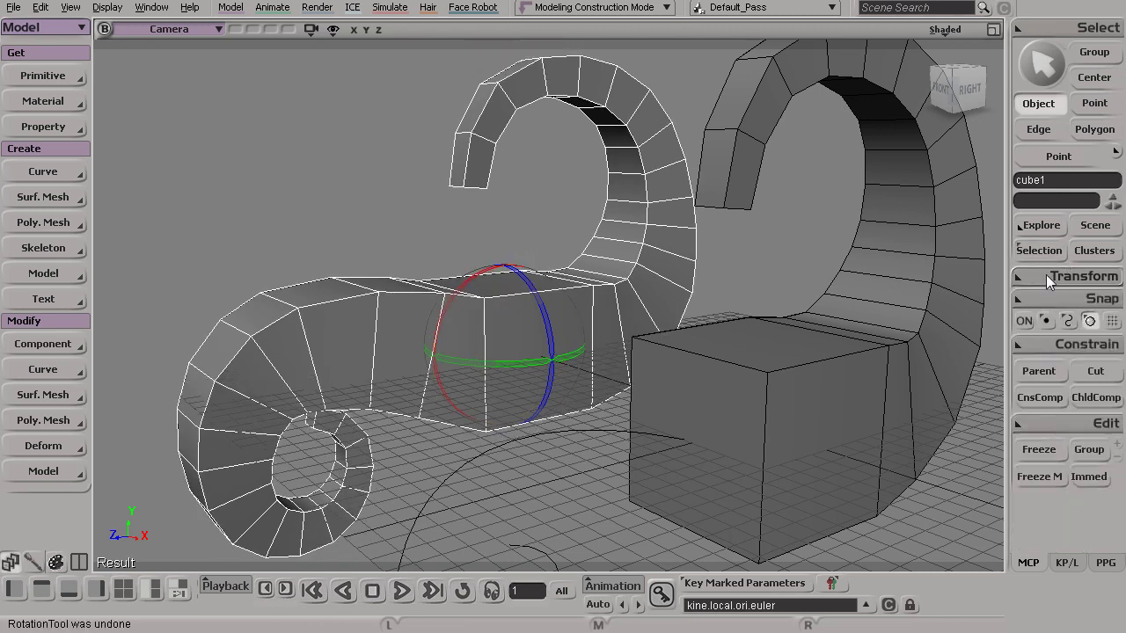
{"action": "left_click", "coordinate": [838, 376]}
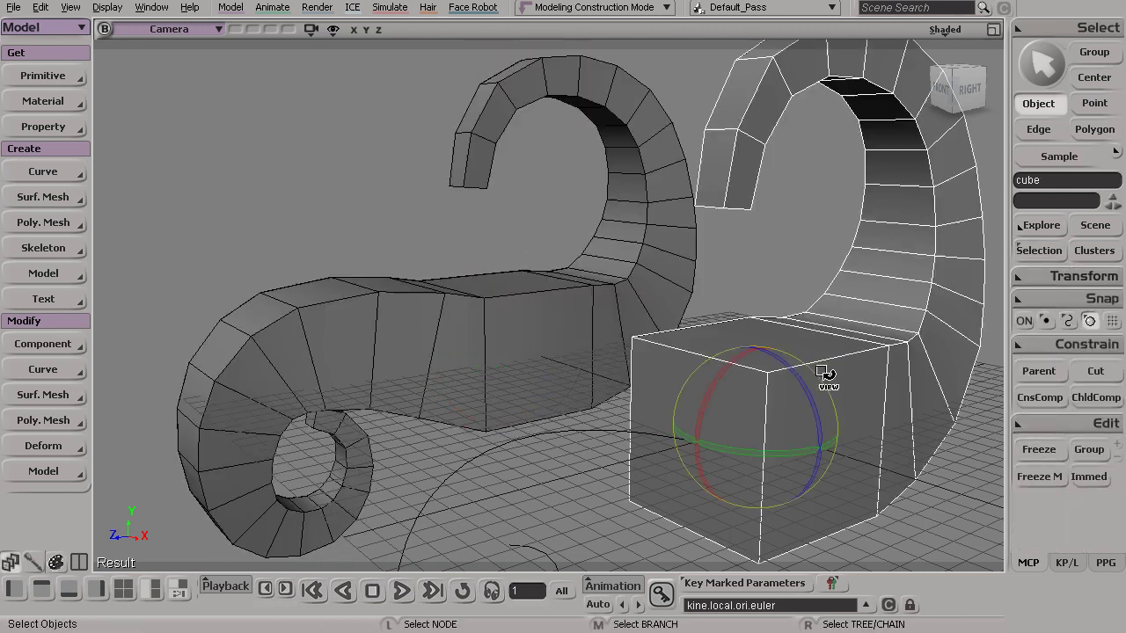
{"action": "left_click", "coordinate": [535, 314]}
{"action": "mouse_move", "coordinate": [475, 302]}
{"action": "left_mouse_down"}
{"action": "mouse_move", "coordinate": [440, 338]}
{"action": "mouse_move", "coordinate": [516, 264]}
{"action": "mouse_move", "coordinate": [469, 322]}
{"action": "left_mouse_up"}
{"action": "key", "text": "ctrl+z"}
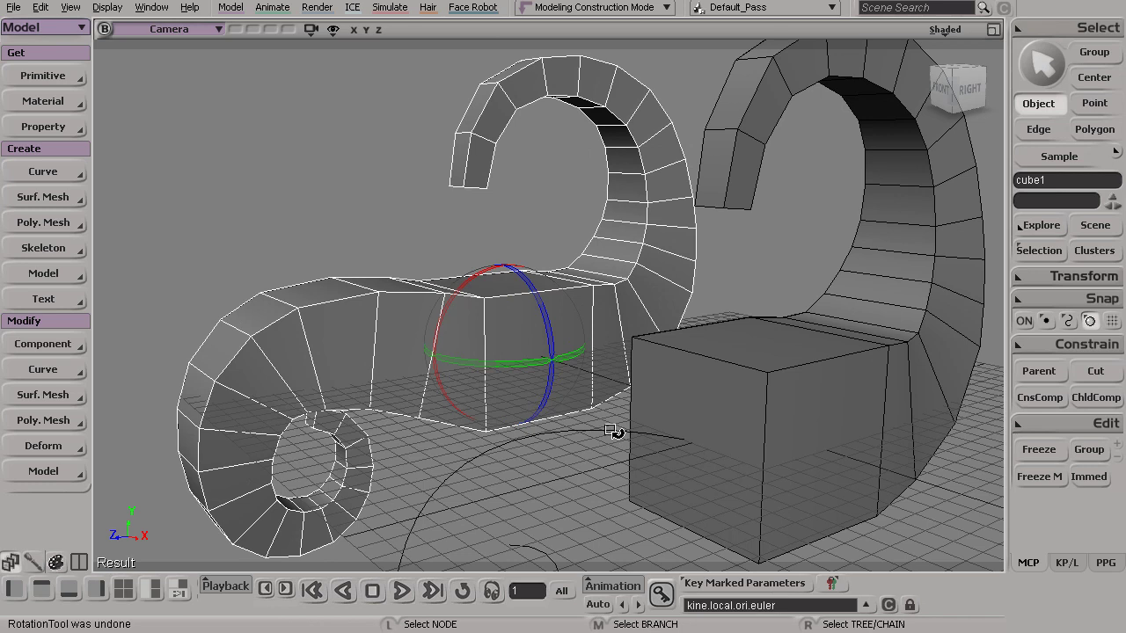
{"action": "key", "text": "ctrl+z"}
{"action": "key", "text": "ctrl+y"}
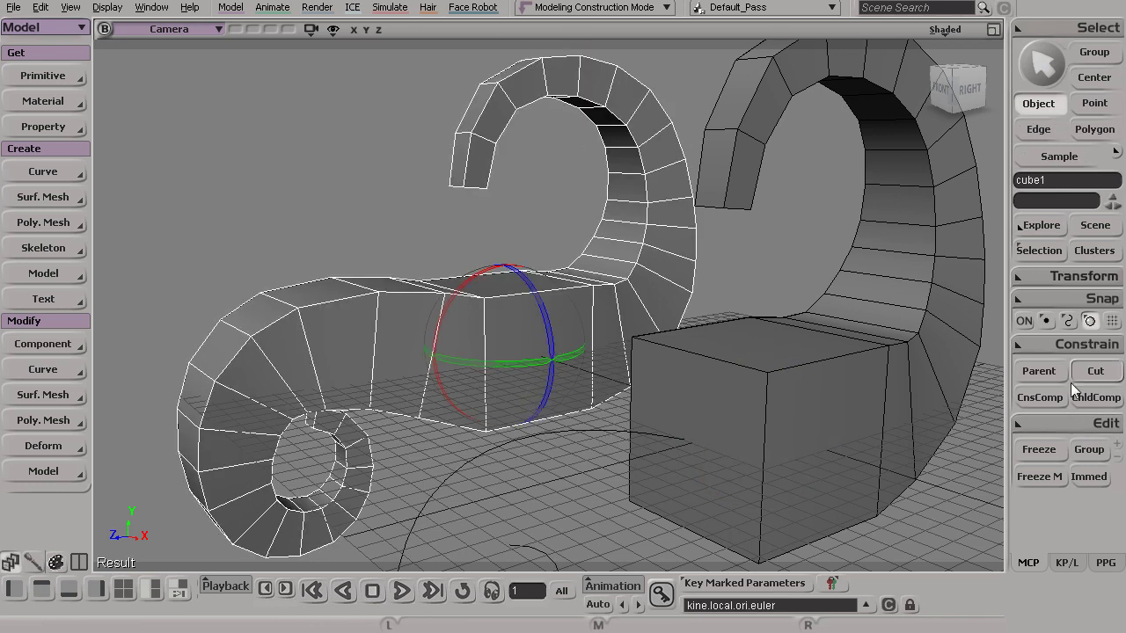
{"action": "left_click", "coordinate": [1068, 281]}
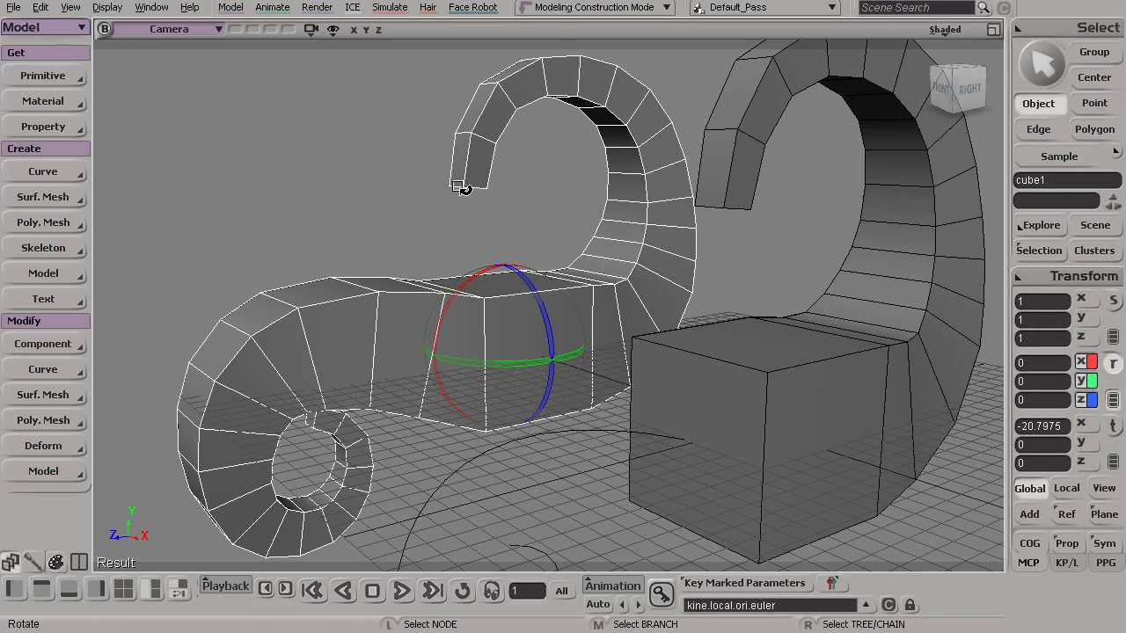
Step: Move cube1's centre to its selected horn-tip points, then trial-rotate it around that pivot
{"action": "key", "text": "t"}
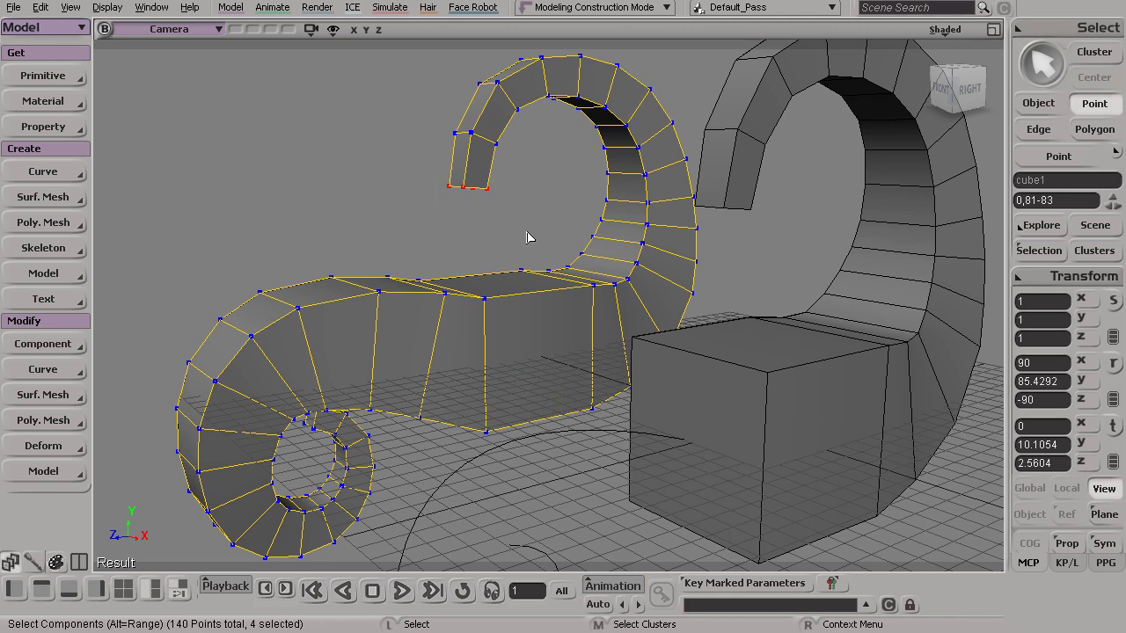
{"action": "left_click", "coordinate": [1070, 276]}
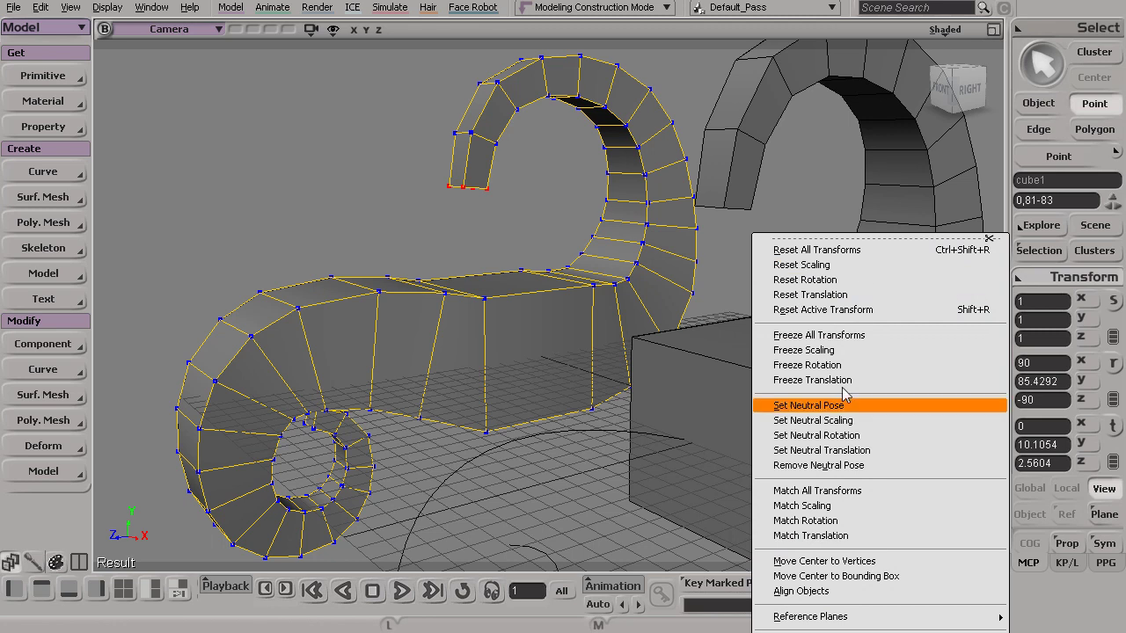
{"action": "left_click", "coordinate": [887, 563]}
{"action": "key", "text": "space"}
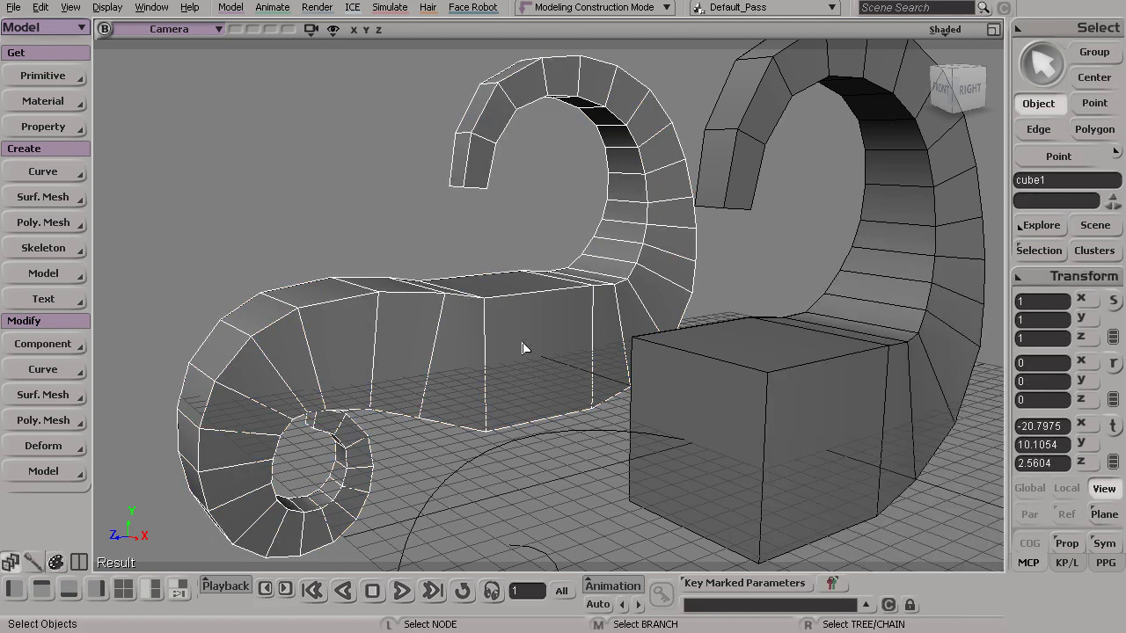
{"action": "key", "text": "c"}
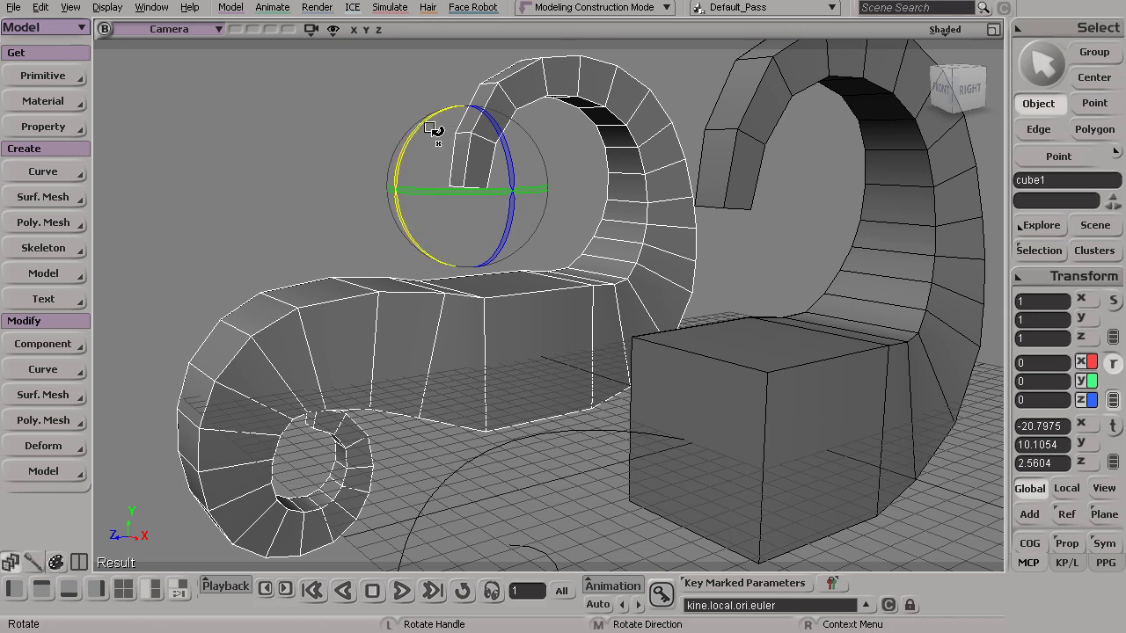
{"action": "left_click_drag", "start_coordinate": [419, 132], "coordinate": [410, 167]}
Step: Undo the trial rotation and select the new cube's top-edge corner points
{"action": "key", "text": "ctrl+z"}
{"action": "left_click", "coordinate": [781, 373]}
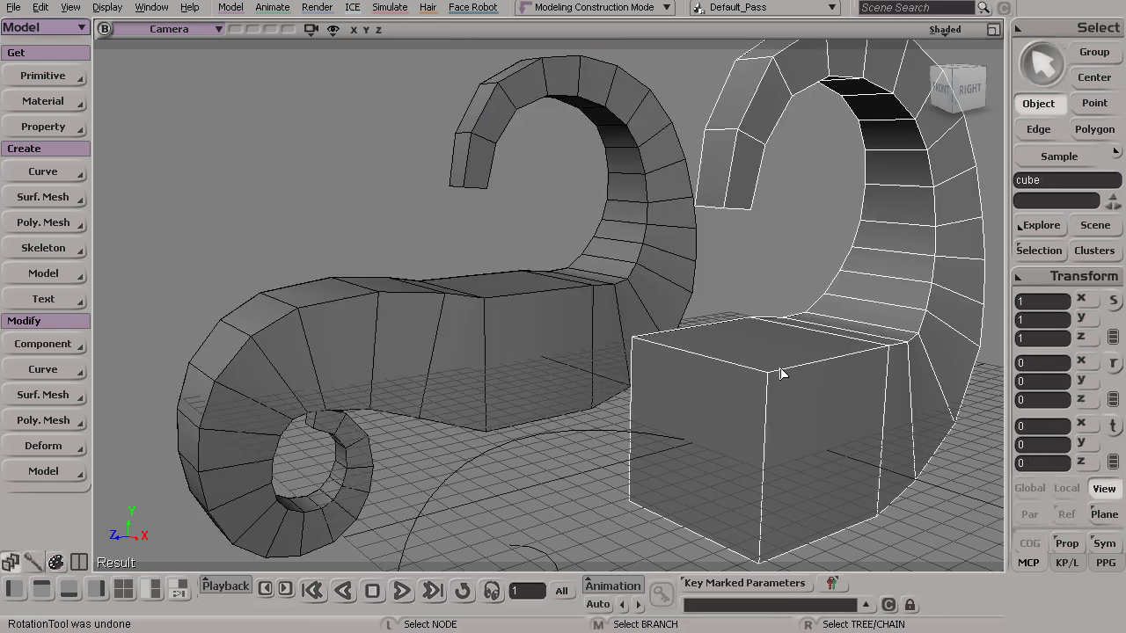
{"action": "key", "text": "t"}
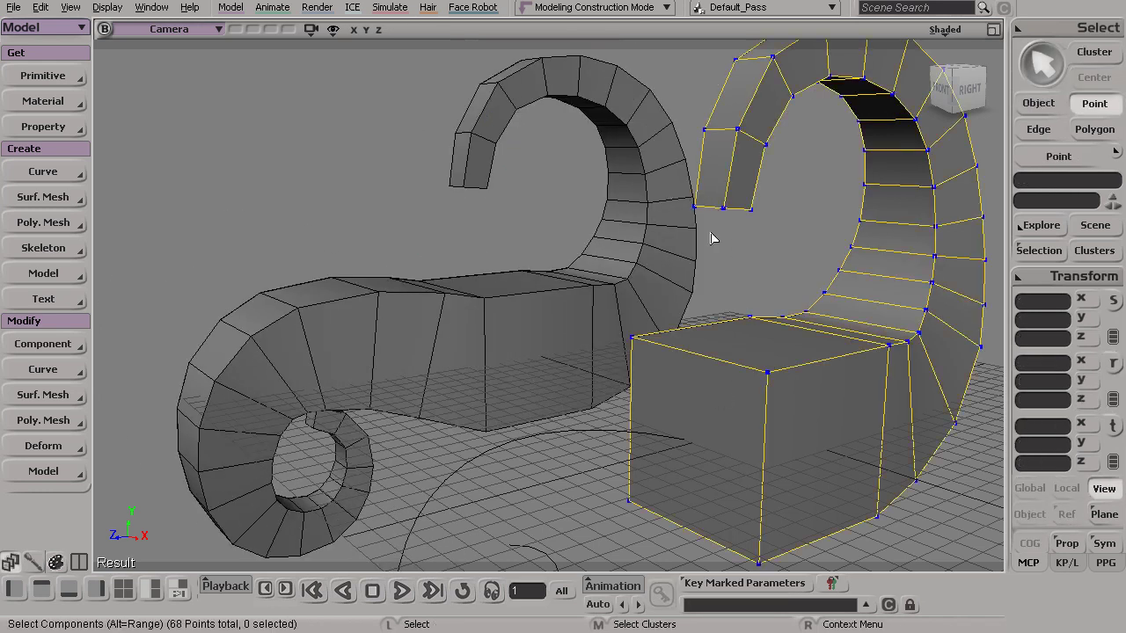
{"action": "key", "text": "s"}
{"action": "left_click_drag", "start_coordinate": [709, 238], "coordinate": [615, 252]}
{"action": "key", "text": "t"}
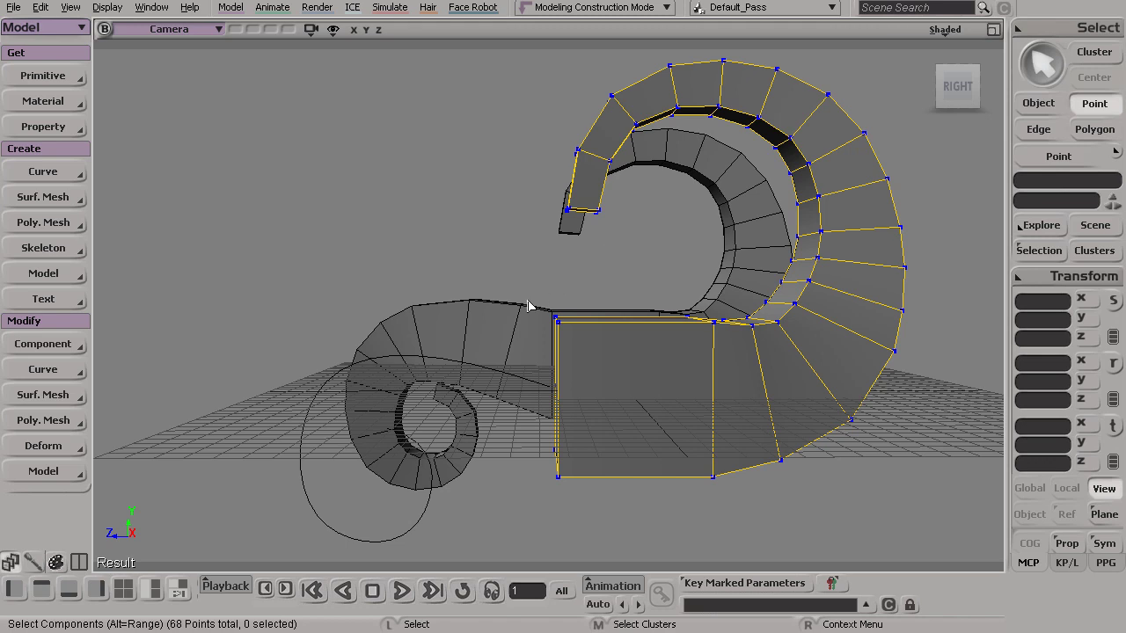
{"action": "left_click_drag", "start_coordinate": [518, 294], "coordinate": [551, 372]}
Step: Place the right horn's pivot on those top-edge points and check it with the Rotate tool
{"action": "key", "text": "s"}
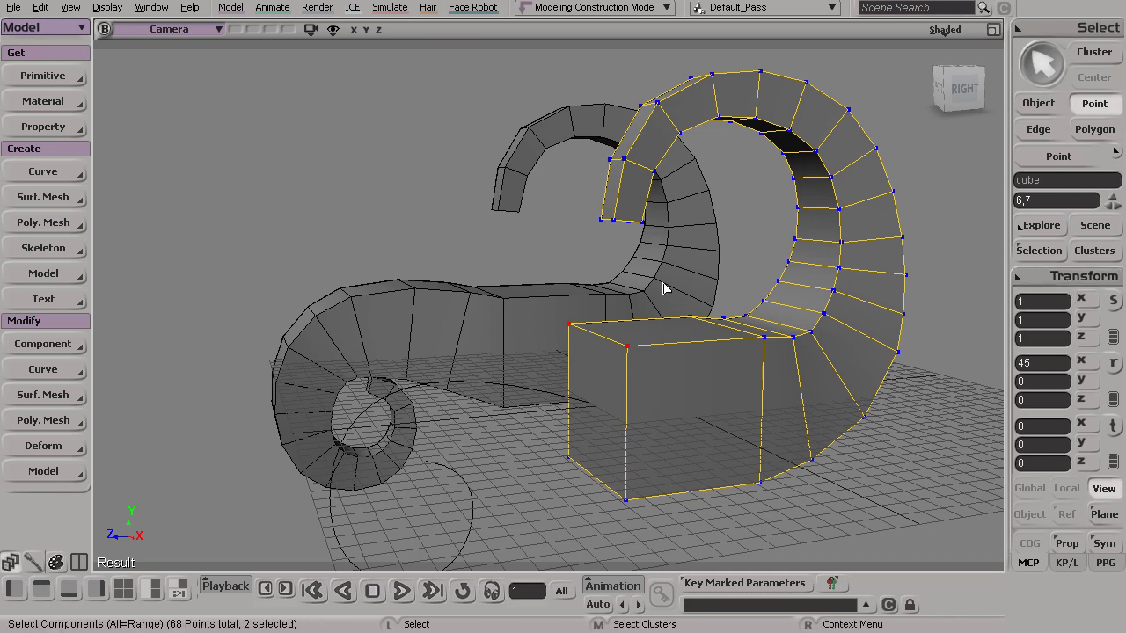
{"action": "key", "text": "space"}
{"action": "key", "text": "c"}
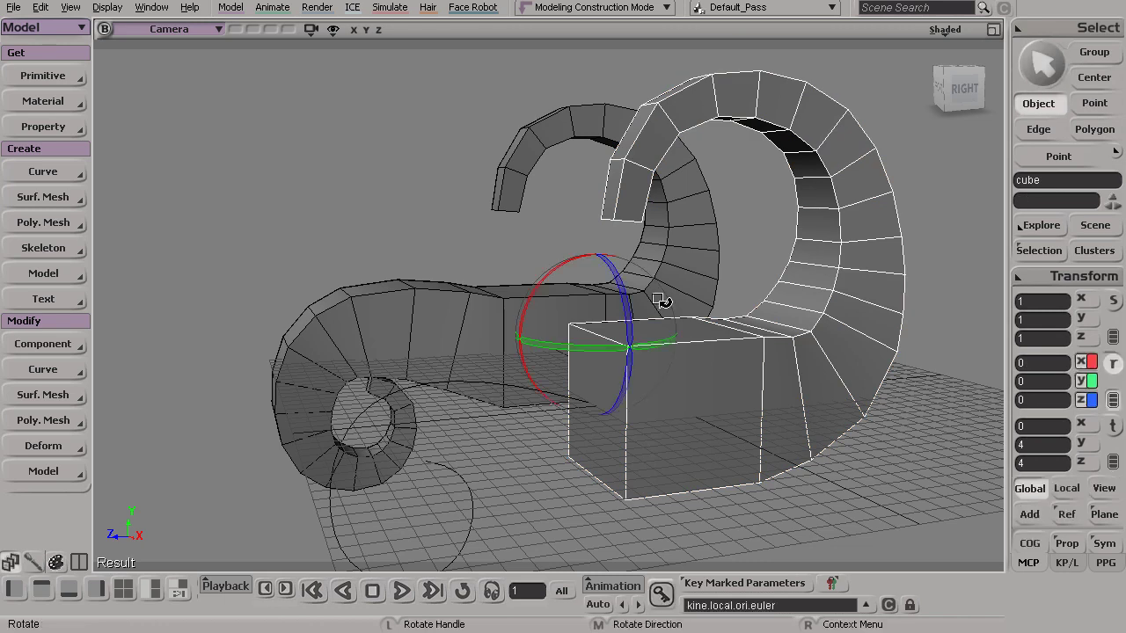
{"action": "key", "text": "s"}
{"action": "left_click_drag", "start_coordinate": [624, 340], "coordinate": [847, 311]}
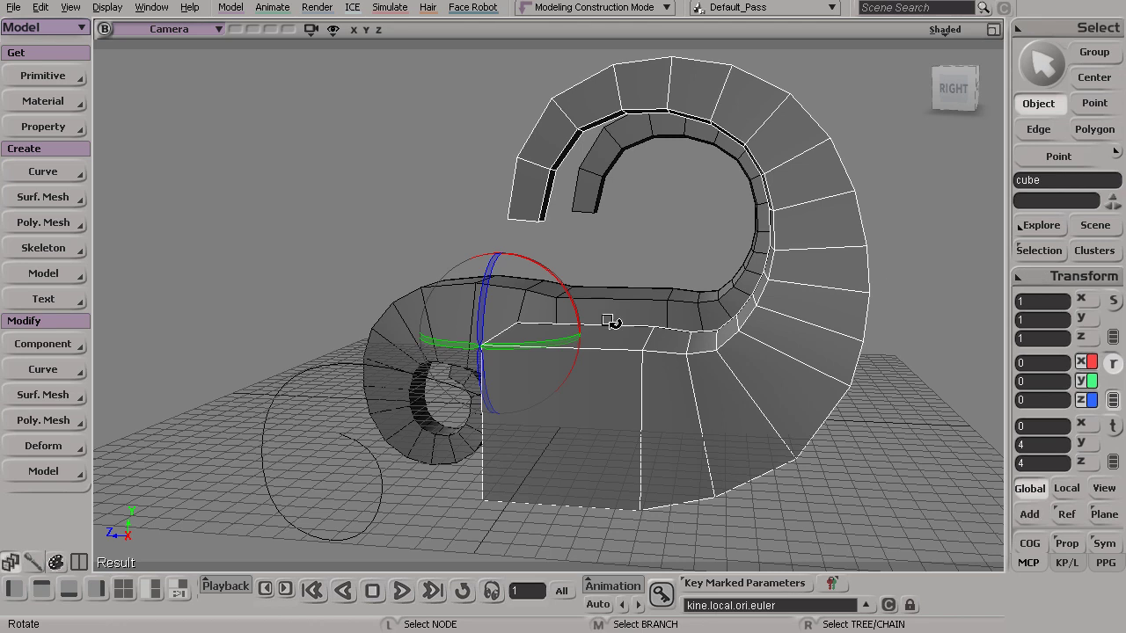
{"action": "key", "text": "s"}
{"action": "left_click_drag", "start_coordinate": [475, 316], "coordinate": [557, 342]}
Step: Raise the subdivision display level with + on the right horn, then the left horn
{"action": "key", "text": "space"}
{"action": "key", "text": "plus"}
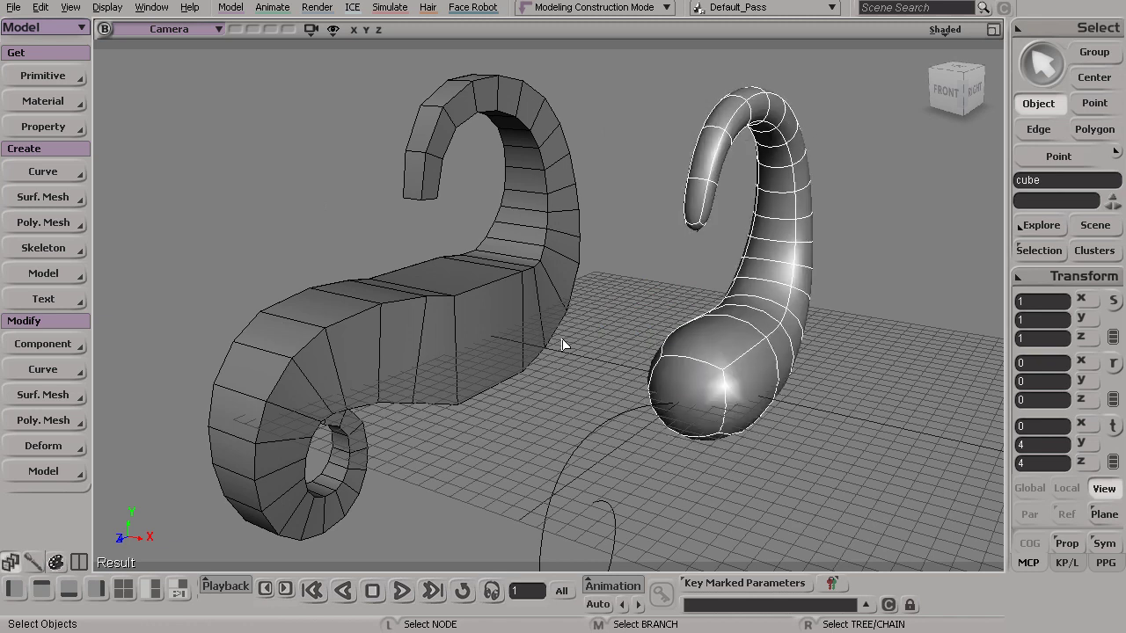
{"action": "left_click", "coordinate": [468, 317]}
{"action": "key", "text": "plus"}
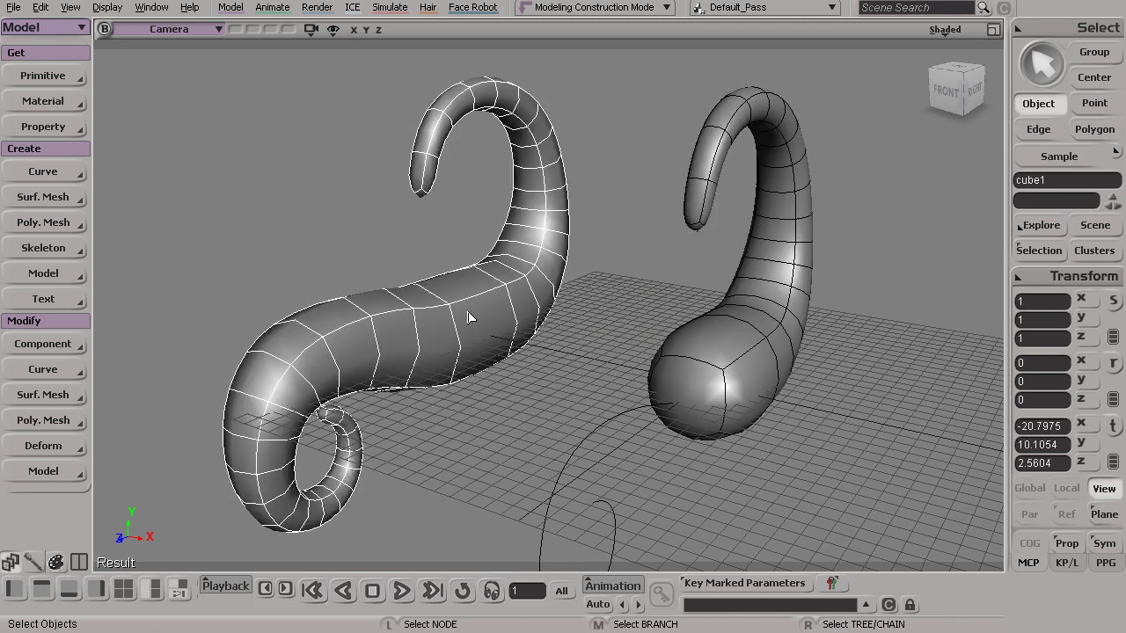
{"action": "left_click", "coordinate": [581, 280]}
{"action": "key", "text": "s"}
{"action": "left_click_drag", "start_coordinate": [606, 317], "coordinate": [541, 326]}
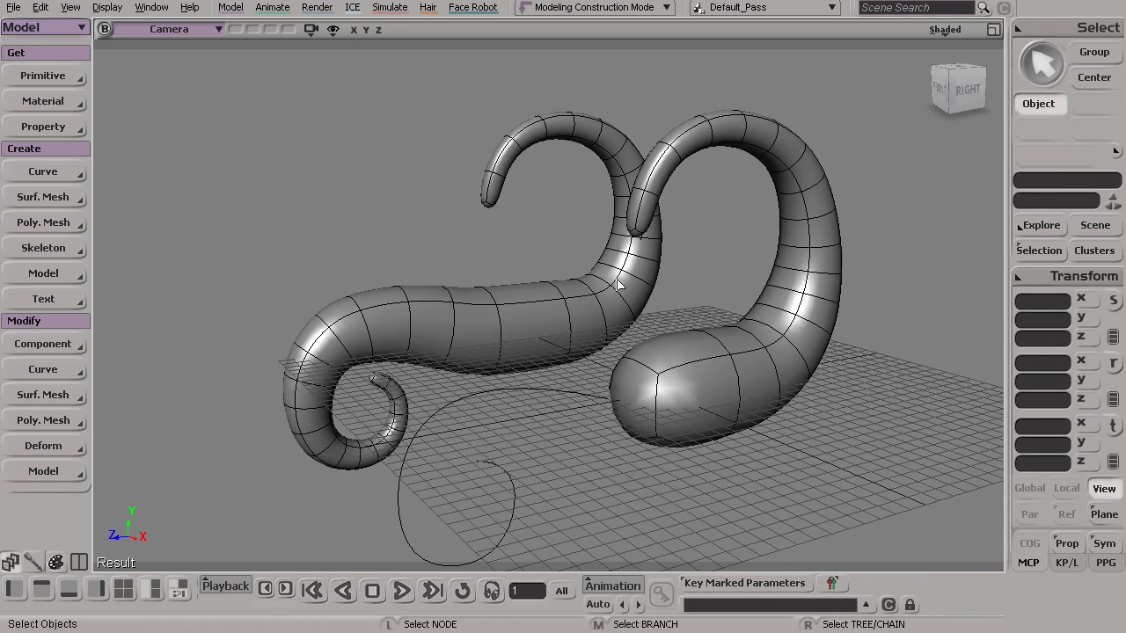
Step: Open and close the Poly. Mesh and Curve menus
{"action": "left_click", "coordinate": [48, 421]}
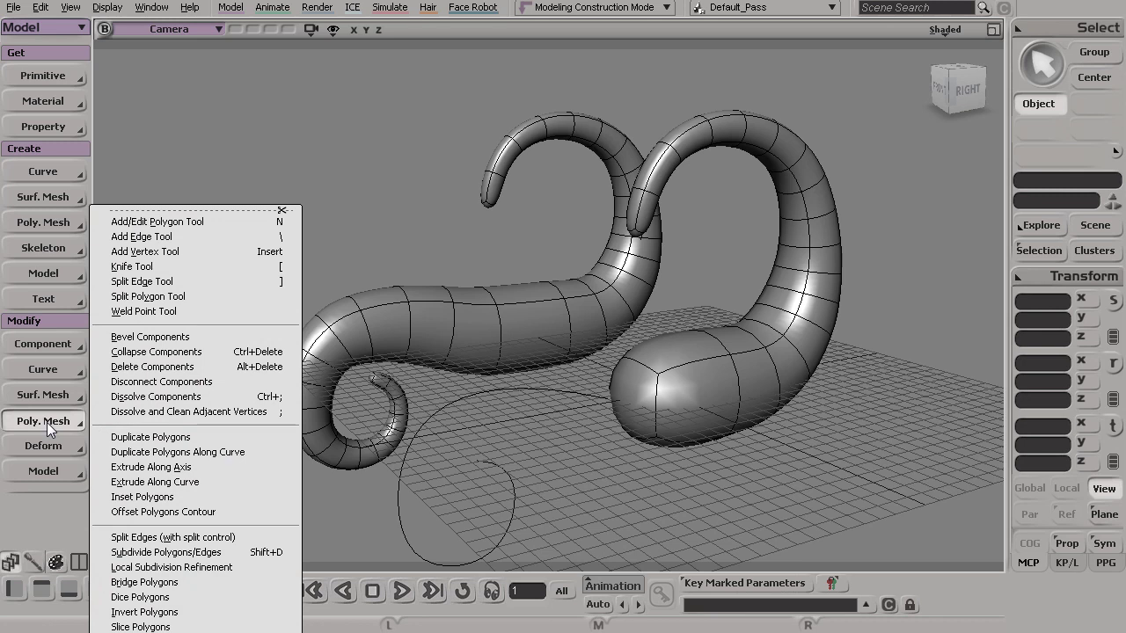
{"action": "left_click", "coordinate": [48, 175]}
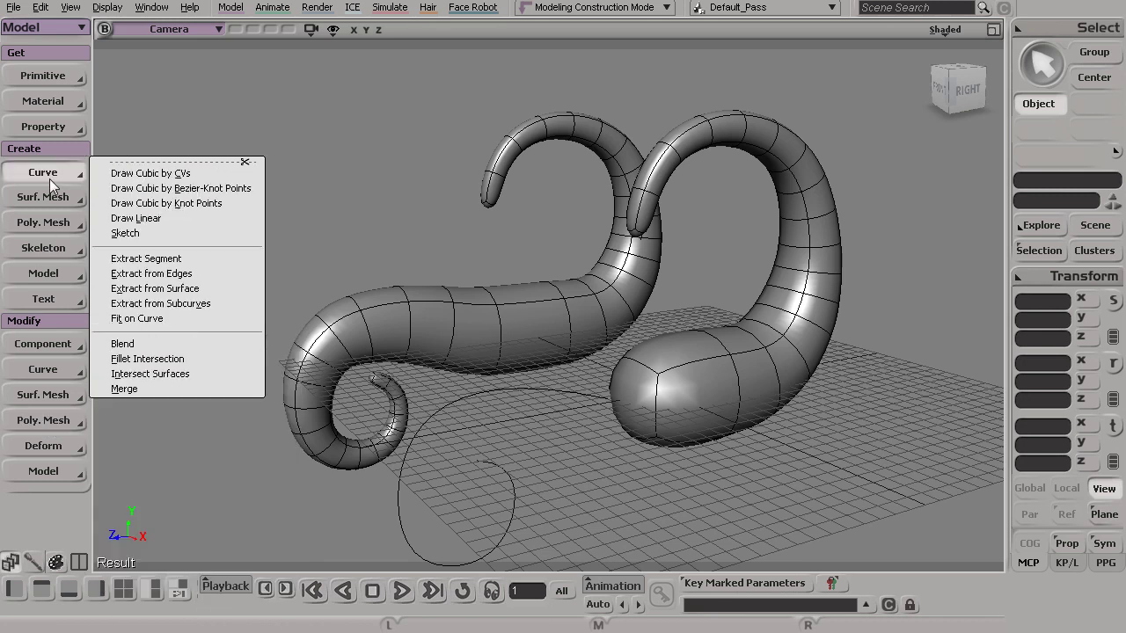
{"action": "left_click", "coordinate": [32, 420]}
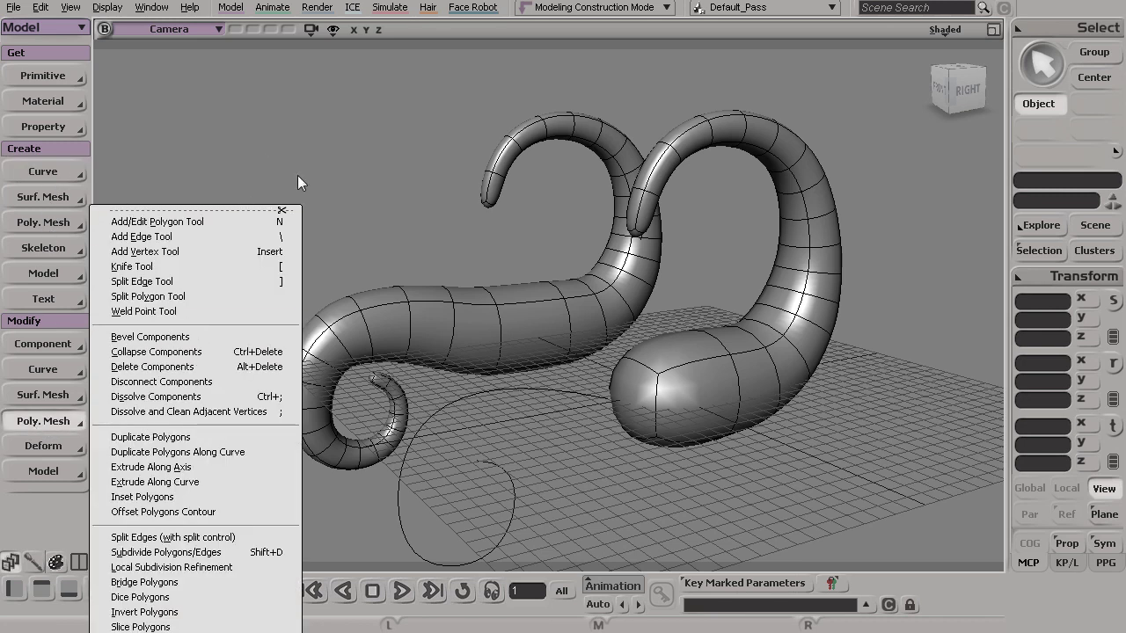
{"action": "left_click", "coordinate": [345, 182]}
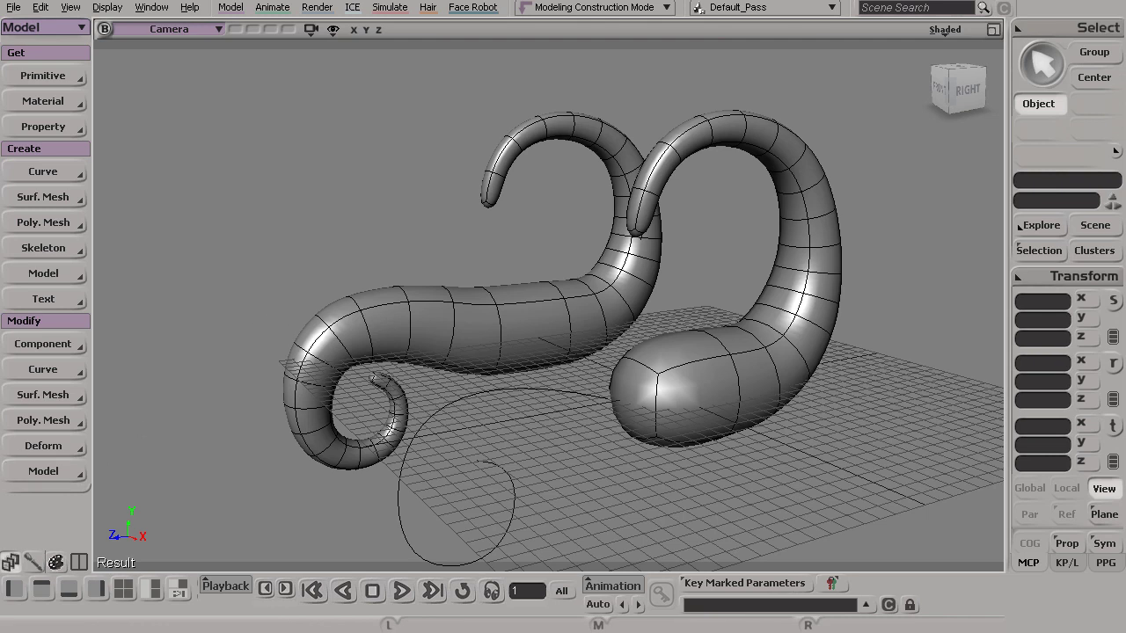